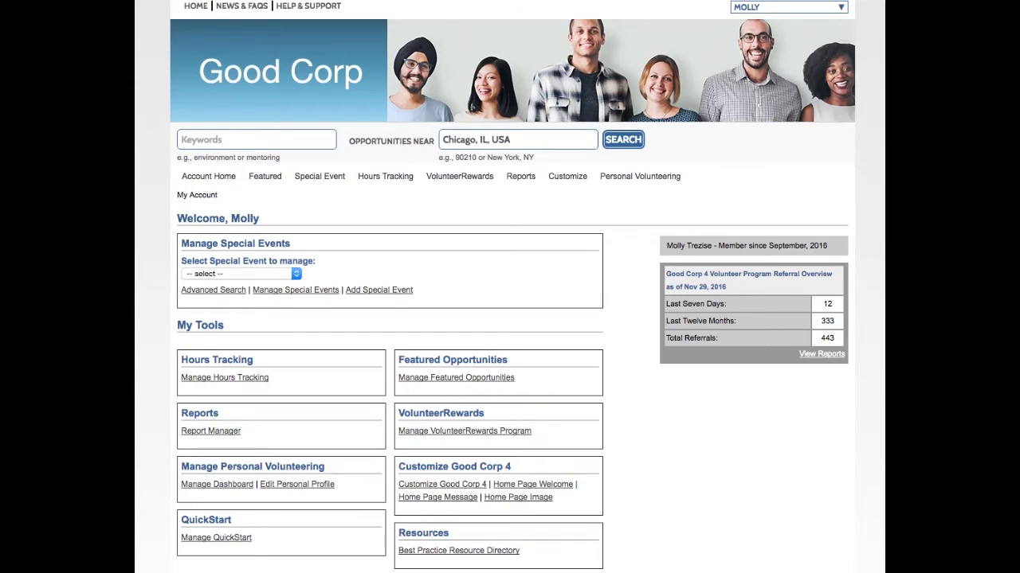
- Start a new Share the Spirit Week project titled 'Winter Clothing Drive for Evans Middle School'
click(241, 274)
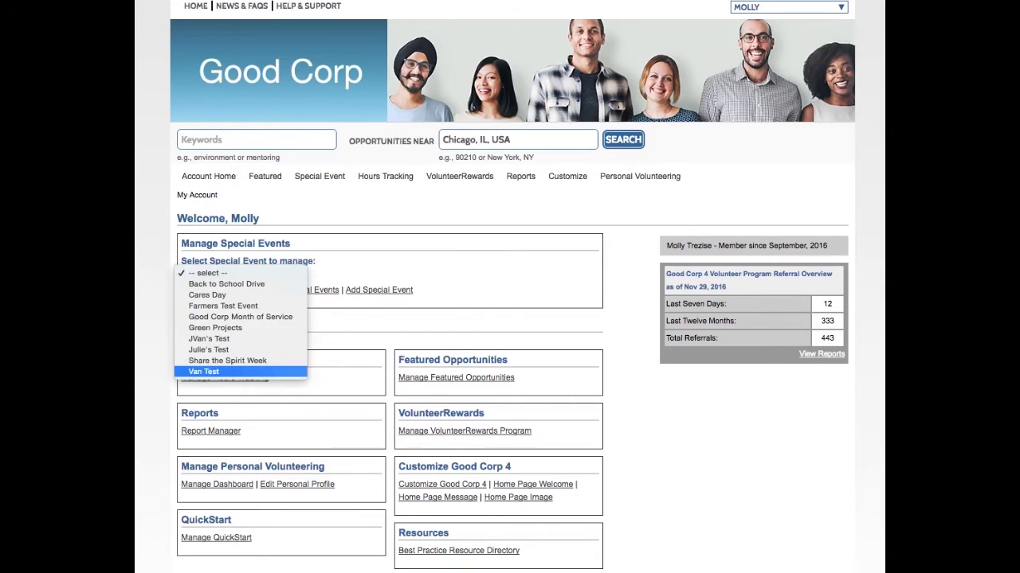
click(227, 360)
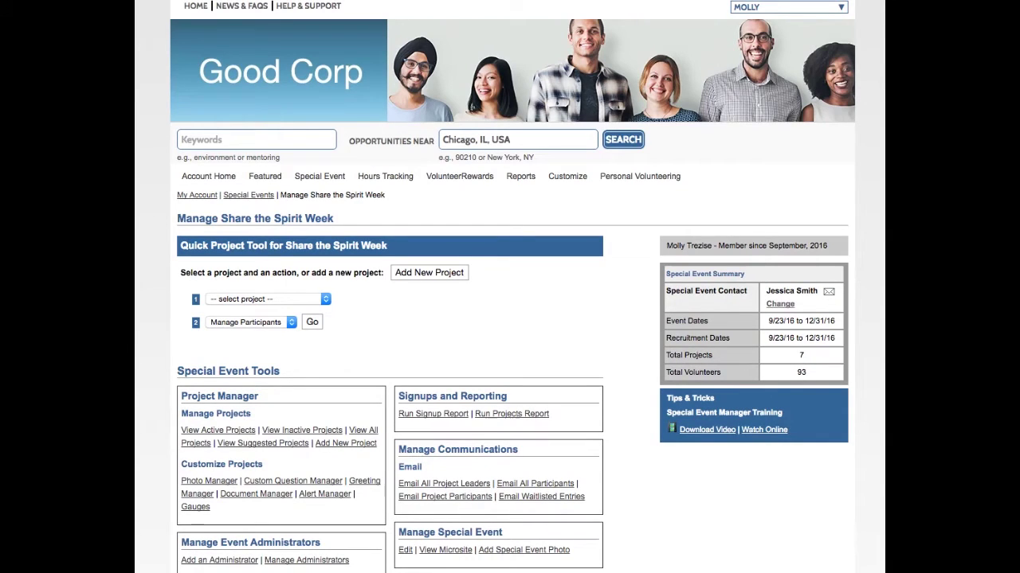
click(428, 273)
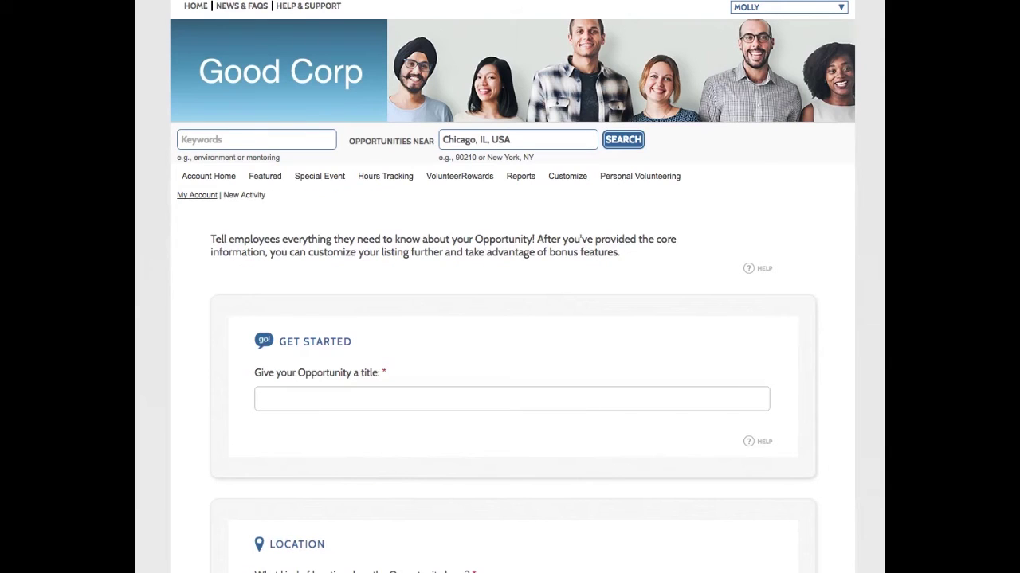
click(318, 398)
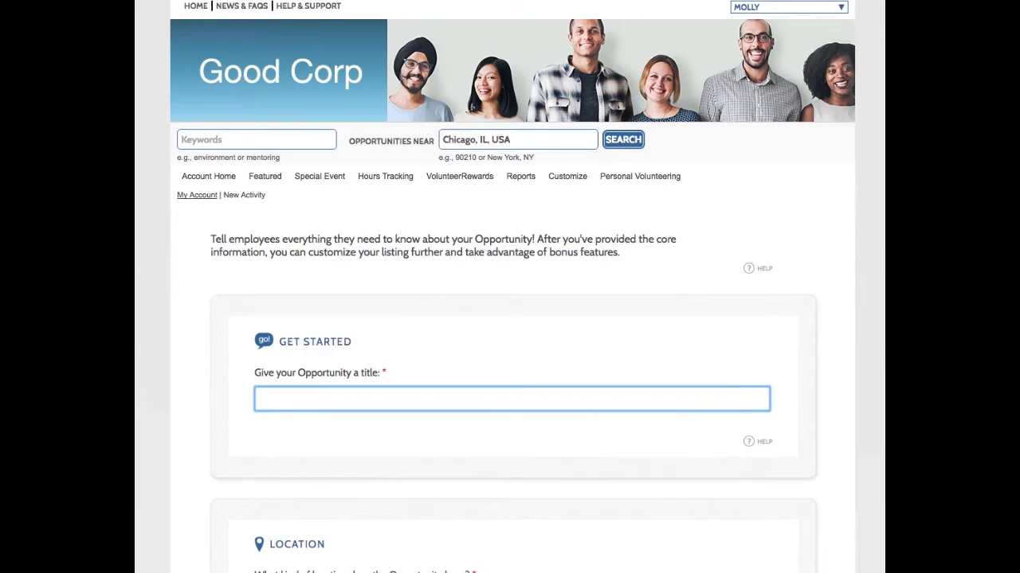
text(Winter Clothing Drive fo)
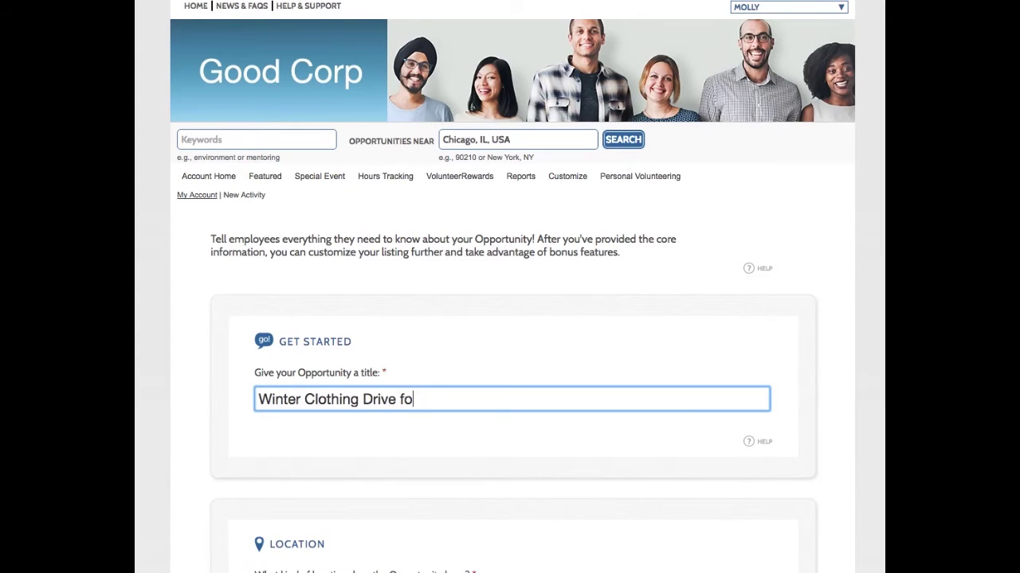
text(r Evans Middle )
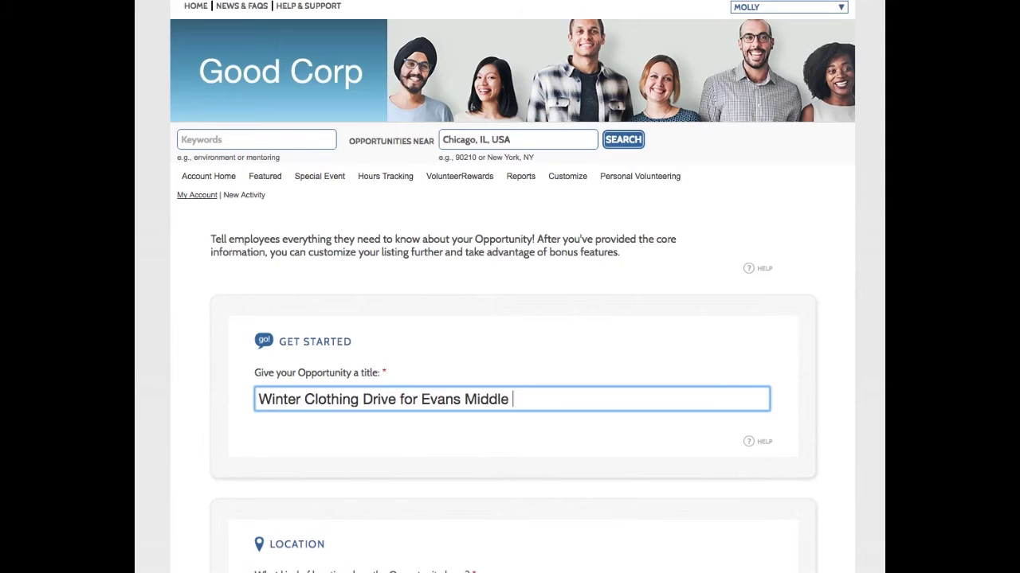
text(School)
- Fill the location fields with the saved Evans Middle School address in Atlanta, GA
scroll(510, 287, down, 5)
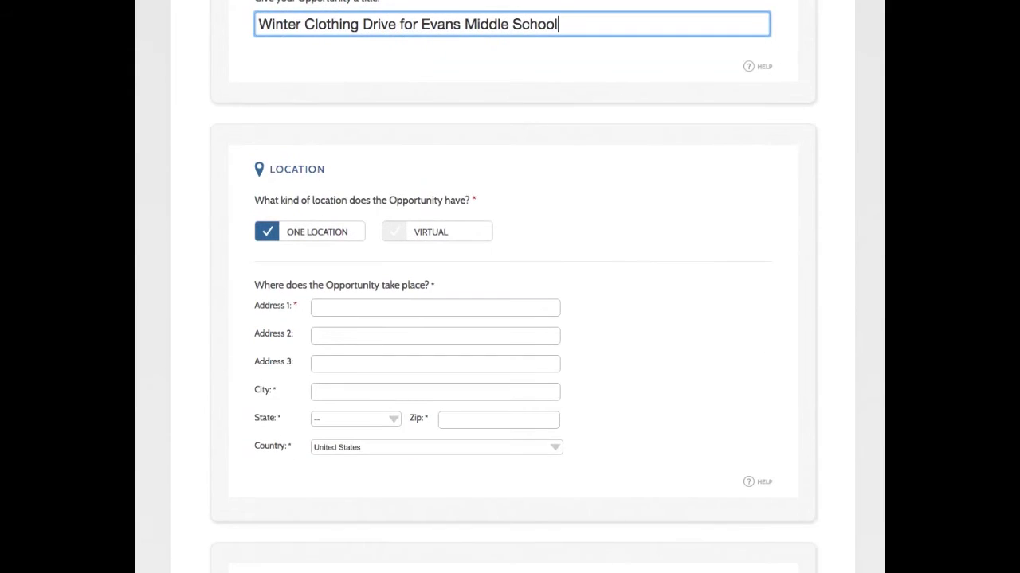
click(435, 307)
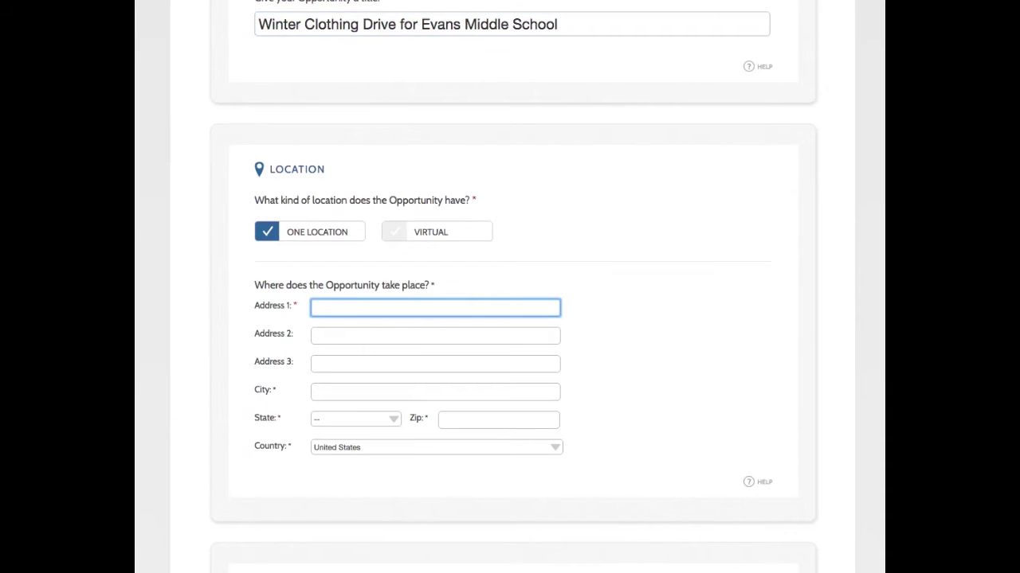
text(Evan)
key(Down)
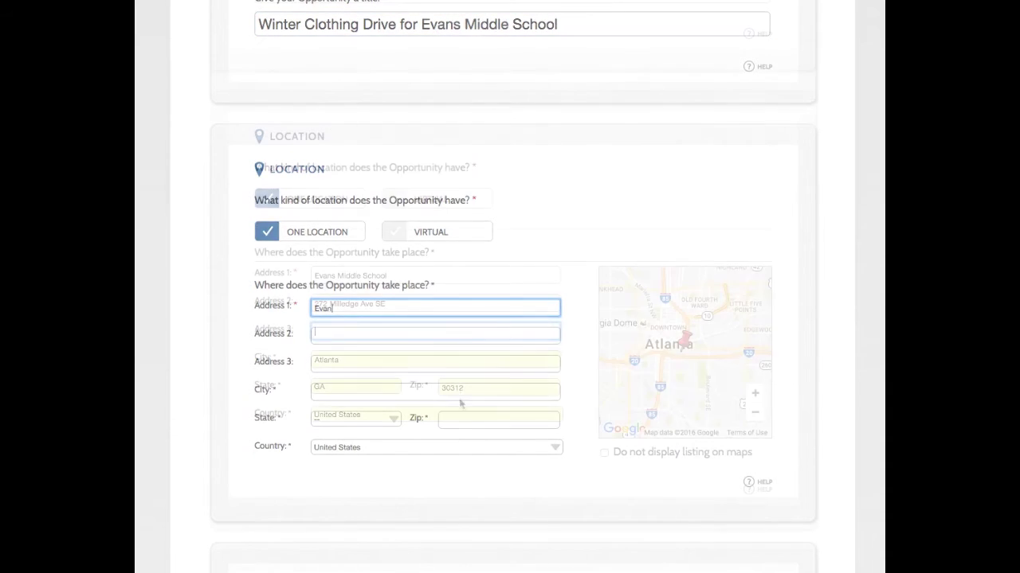
key(Return)
scroll(465, 449, down, 5)
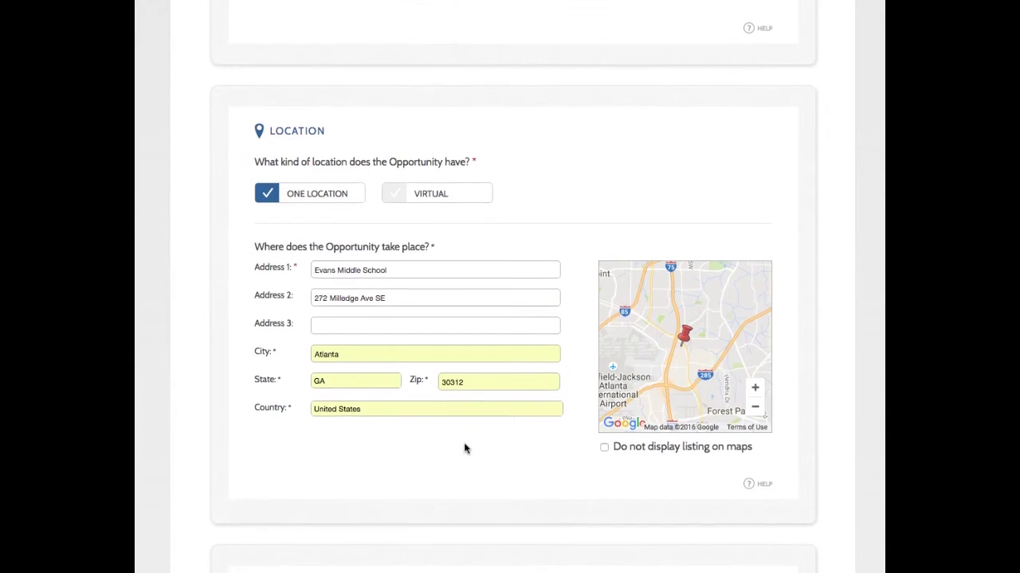
scroll(470, 452, down, 2)
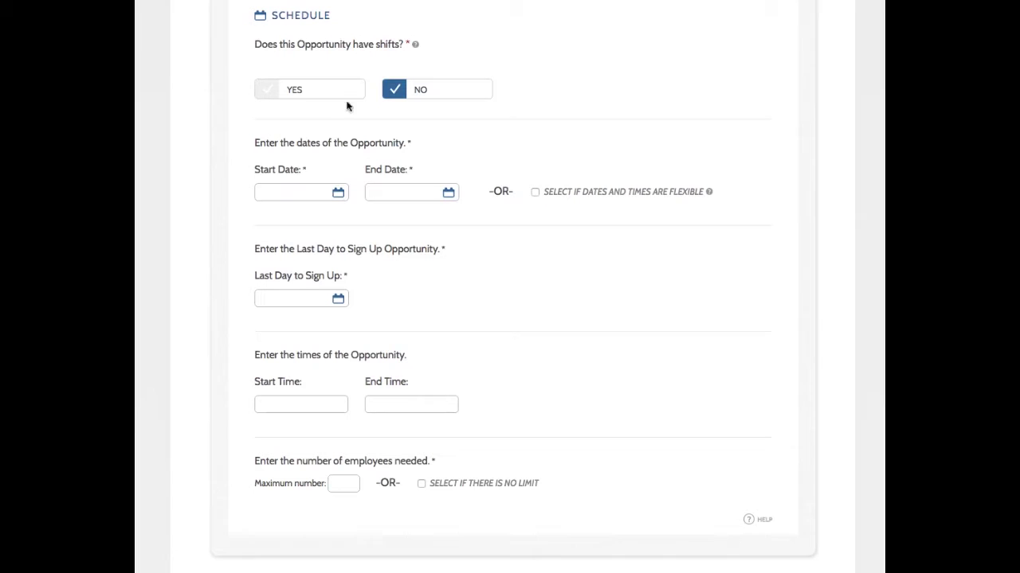
- Enable shifts and name the first shift 'Morning Shift - Collect and Organize Clothing'
click(267, 94)
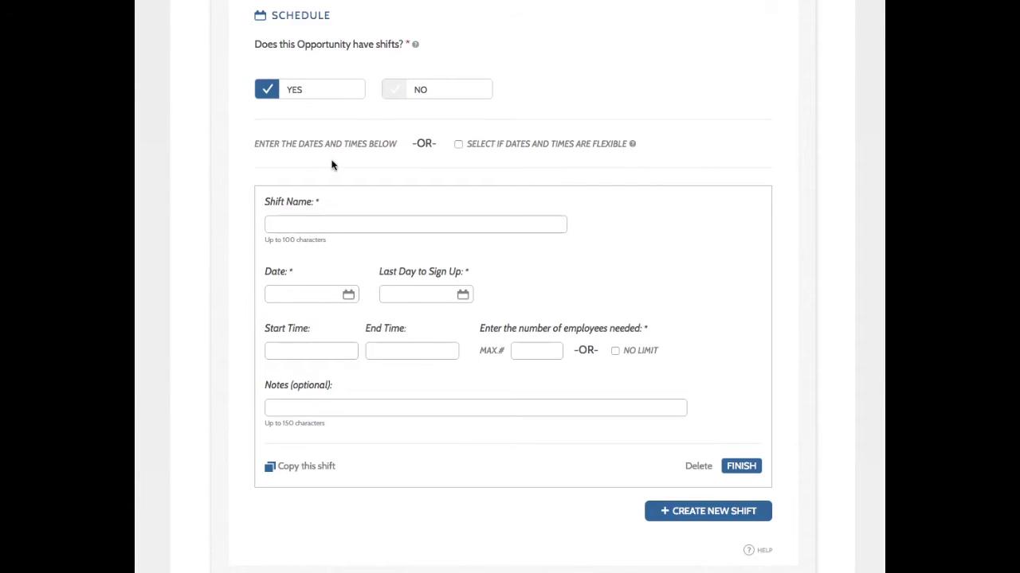
scroll(340, 186, down, 1)
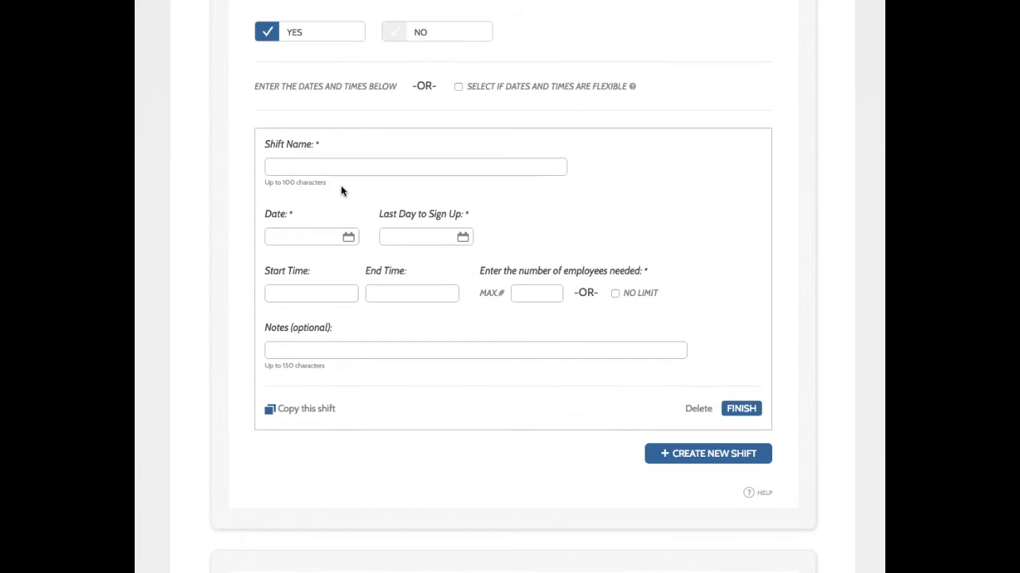
click(311, 164)
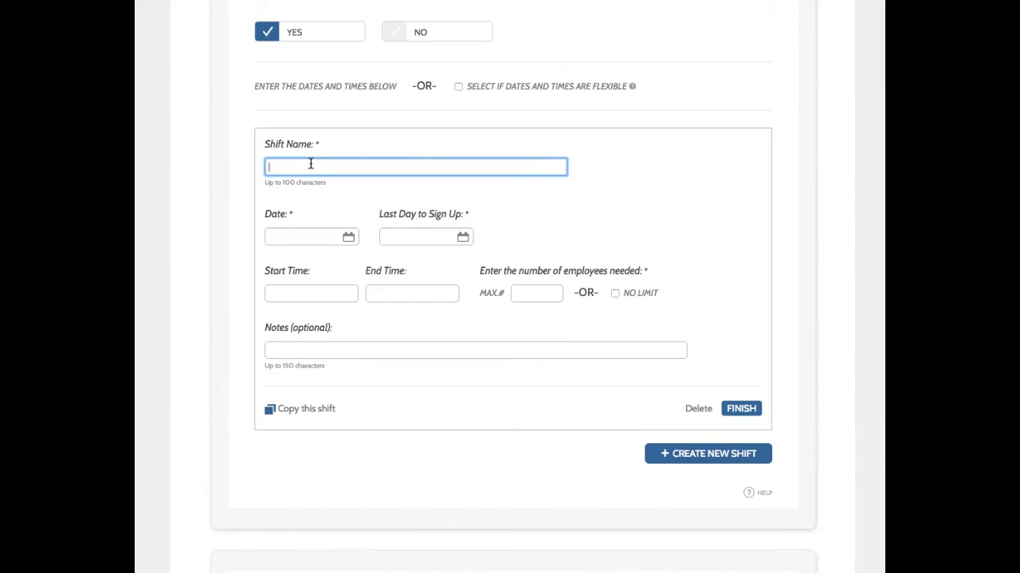
text(Morning Shift - Collect and Organizae Clothing)
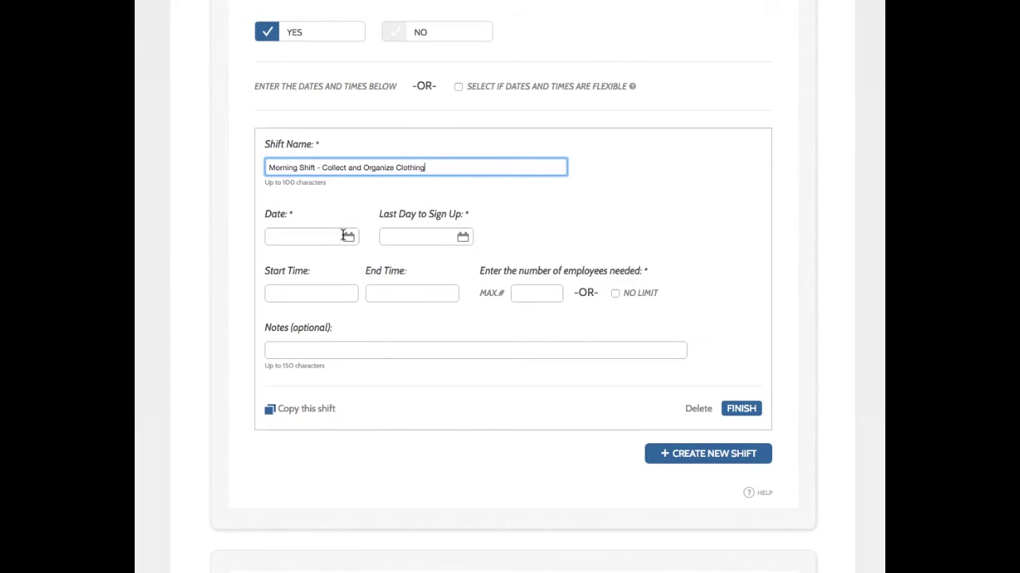
- Schedule the morning shift for 12/10/2016 from 9:00am to 12:00pm
click(347, 237)
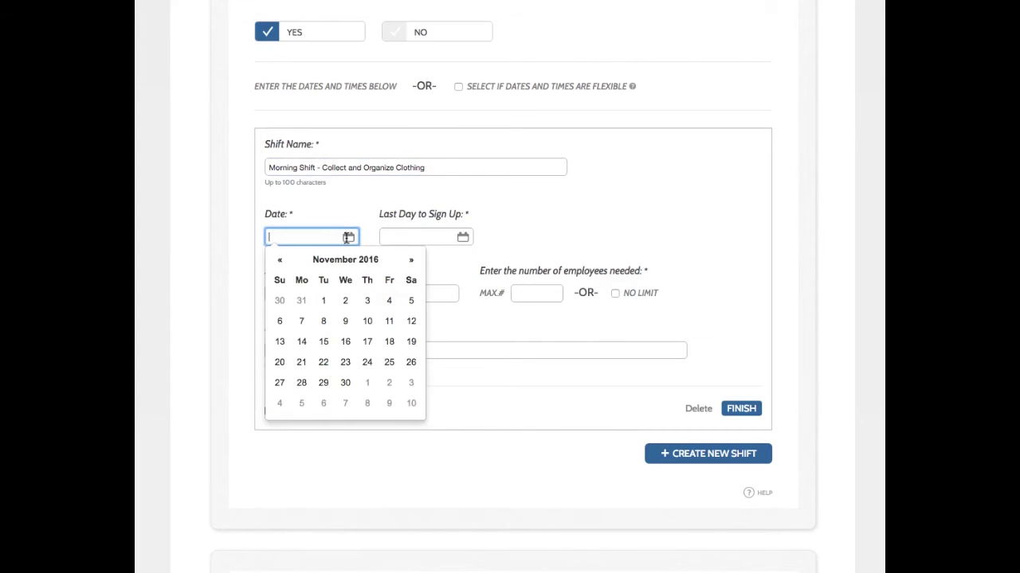
click(410, 261)
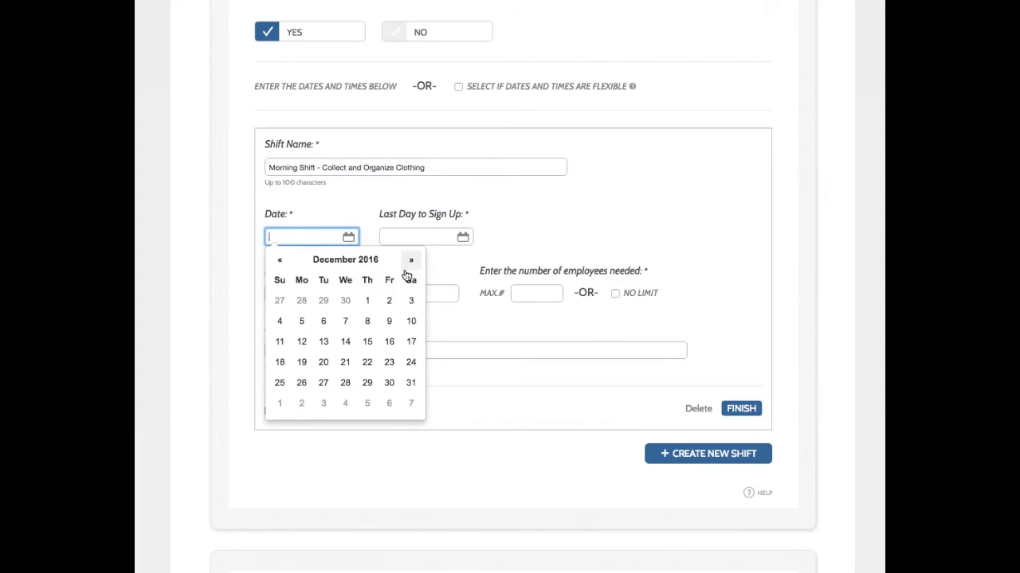
click(411, 322)
click(518, 251)
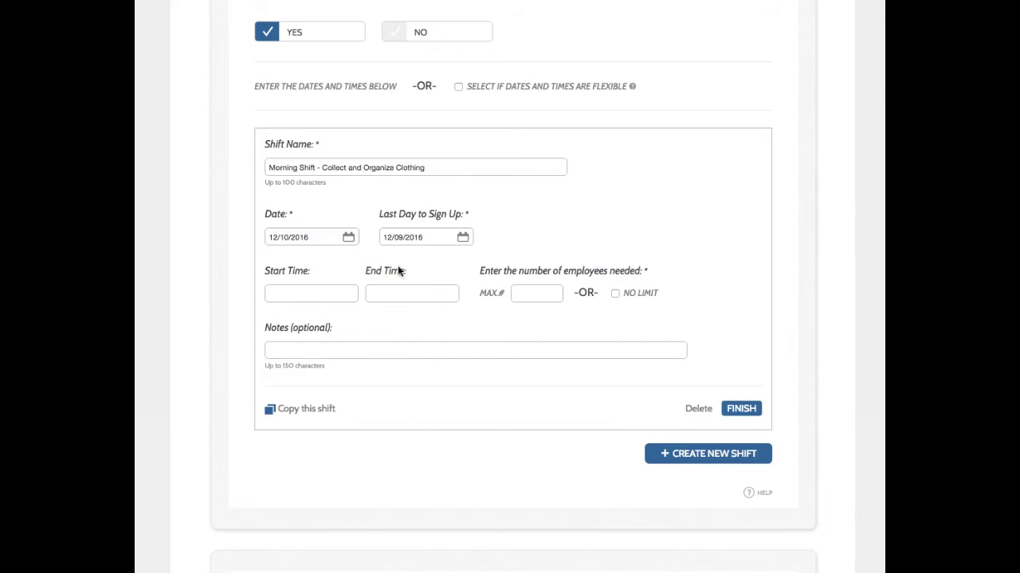
click(342, 292)
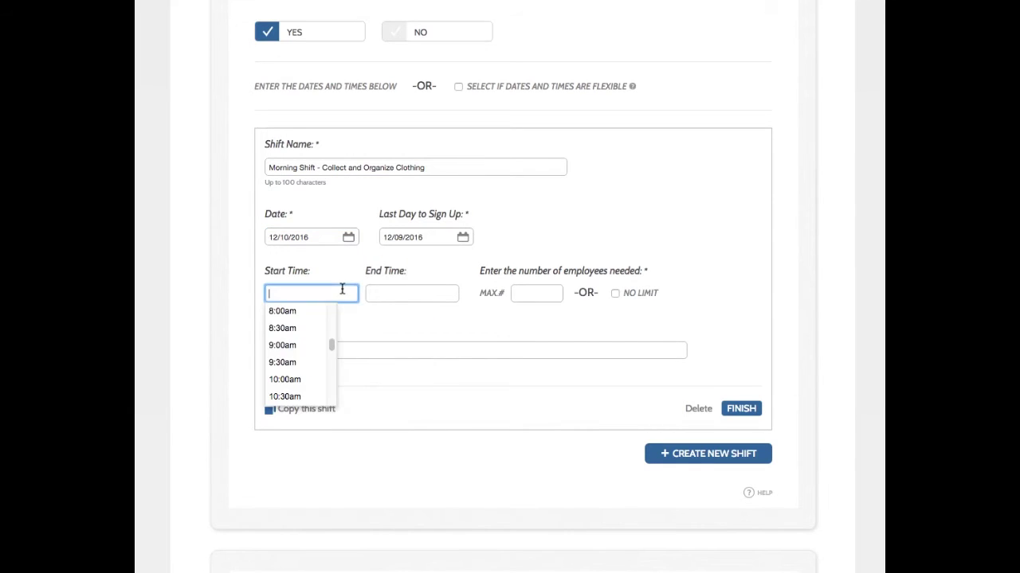
click(308, 345)
click(382, 293)
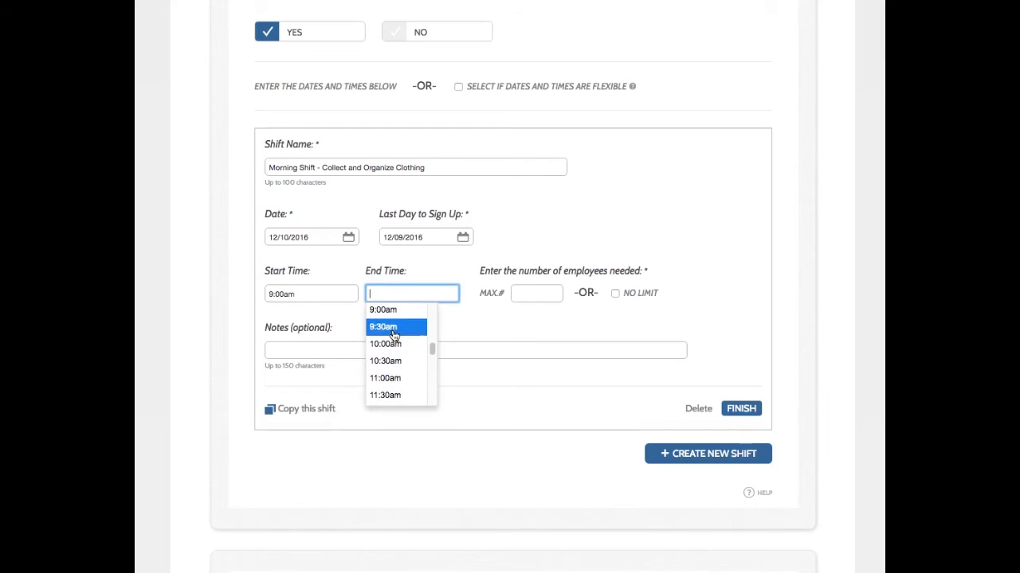
scroll(391, 383, down, 1)
click(391, 399)
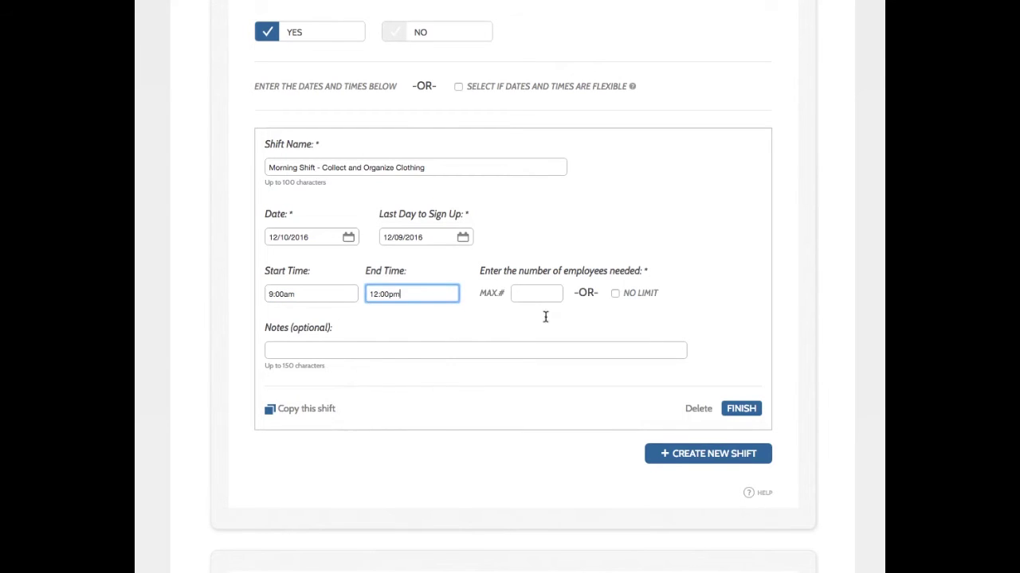
click(538, 295)
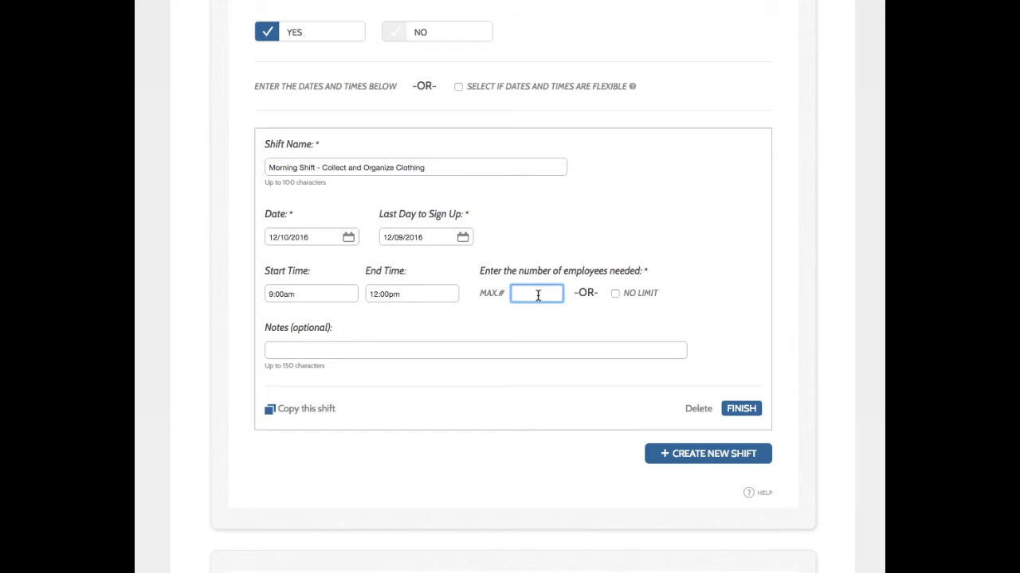
- Set the morning shift's maximum to 10, duplicate it, and remove the 'COPY - ' prefix
text(10)
click(548, 321)
click(328, 409)
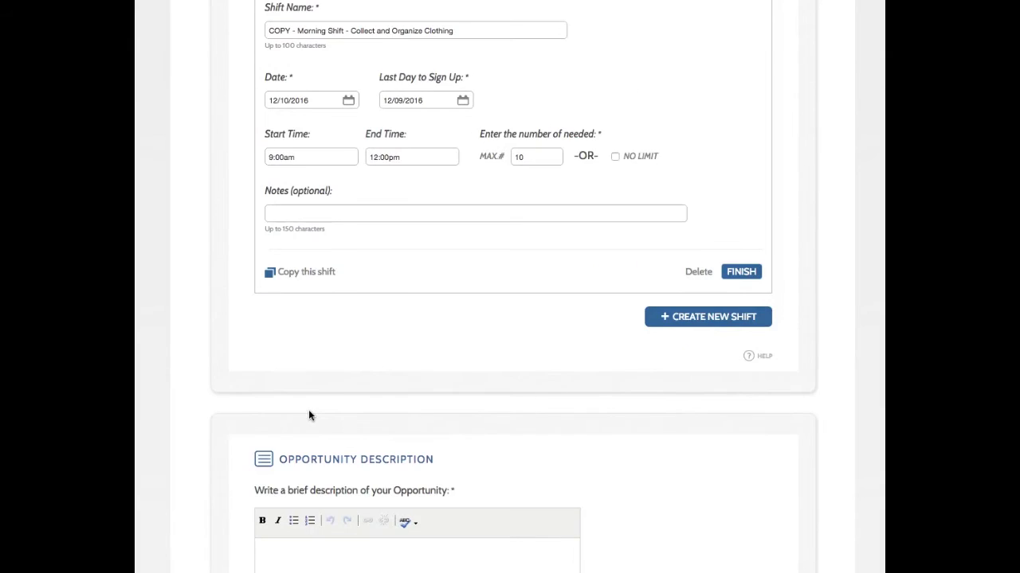
scroll(310, 415, up, 3)
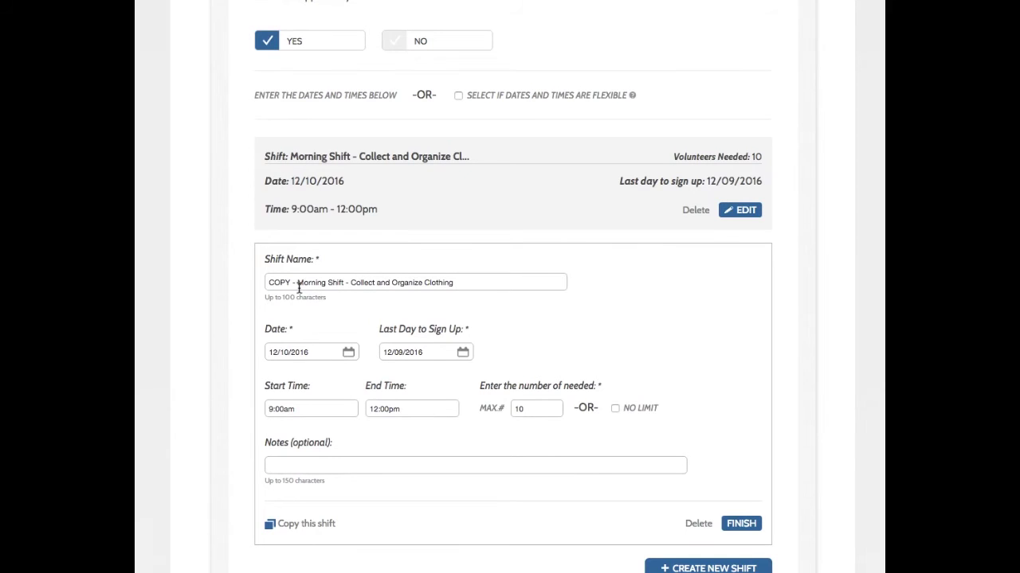
drag(299, 284, 251, 283)
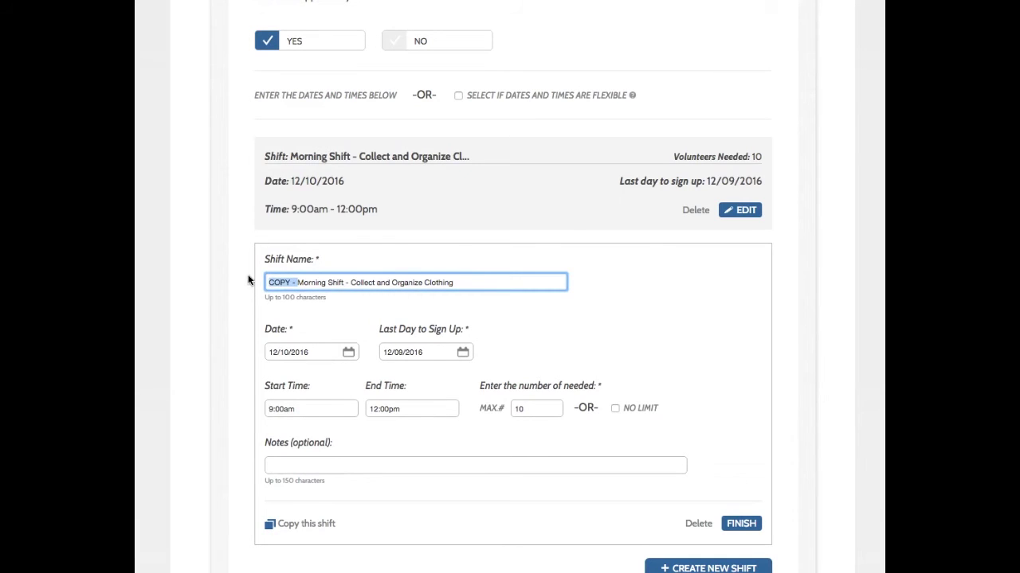
key(BackSpace)
- Rename the copy to 'Afternoon Shift - Collect and Organize Clothing' running 12:00pm–3:00pm
double_click(284, 282)
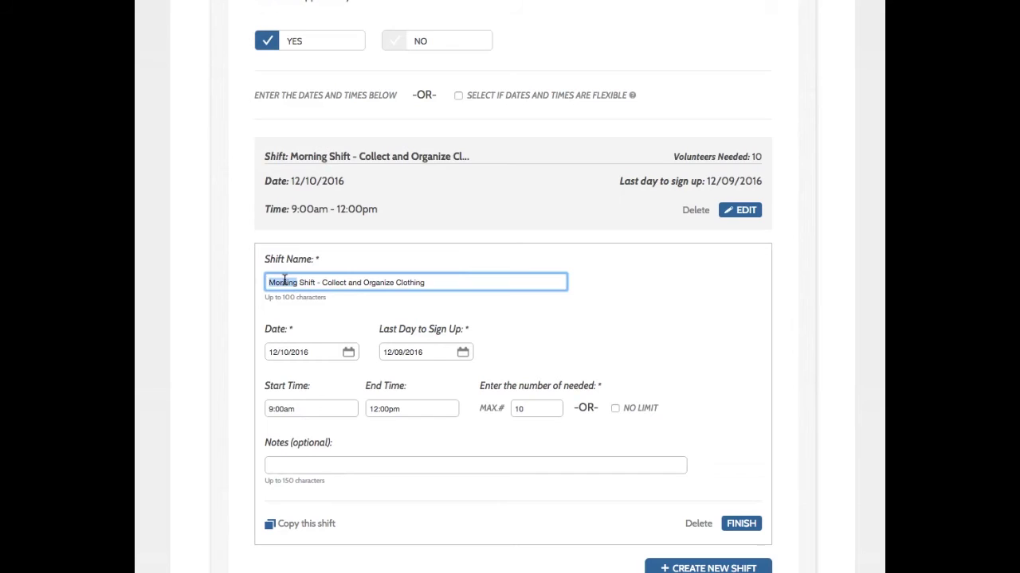
text(Afternoon)
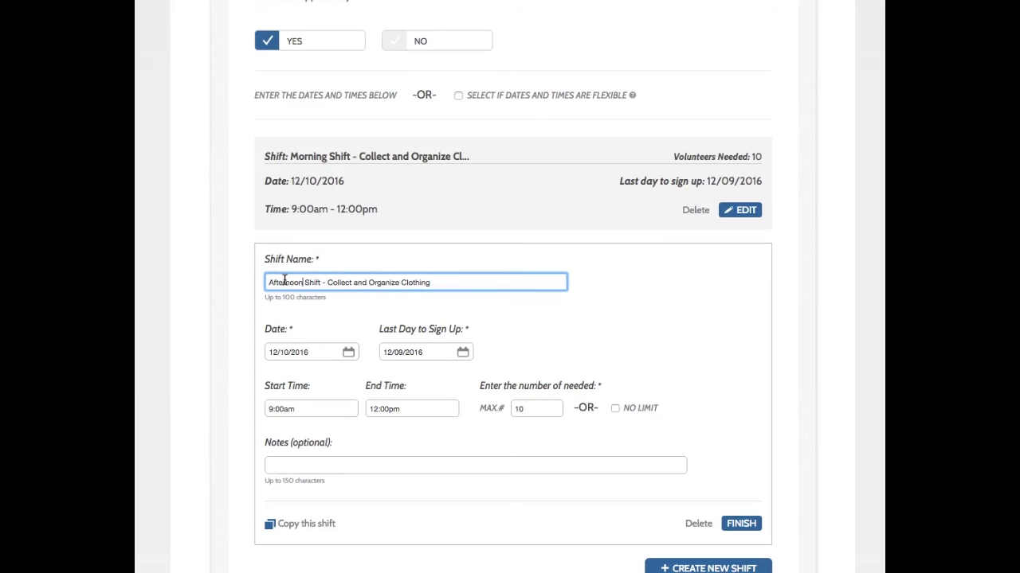
click(343, 408)
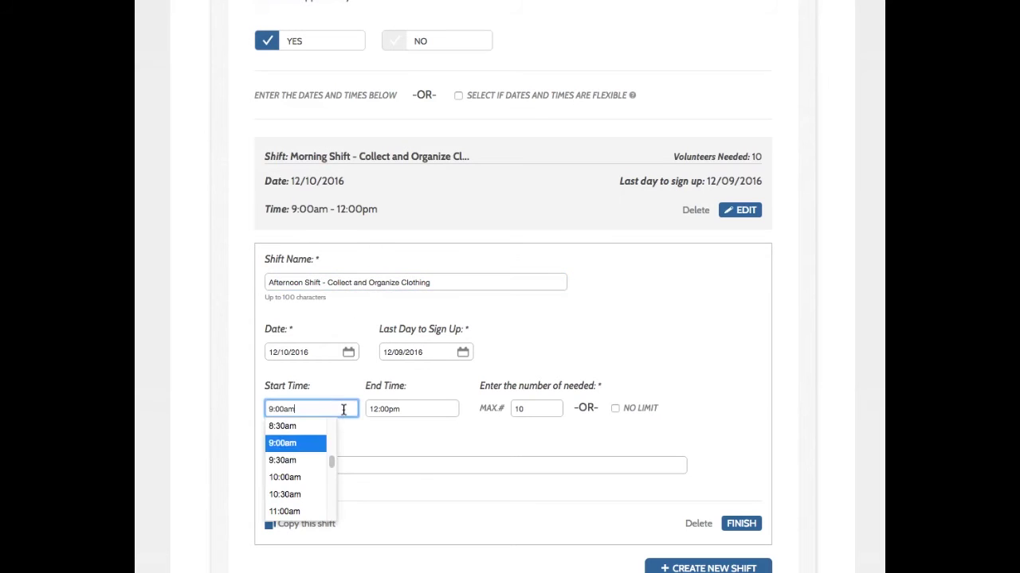
scroll(316, 486, down, 2)
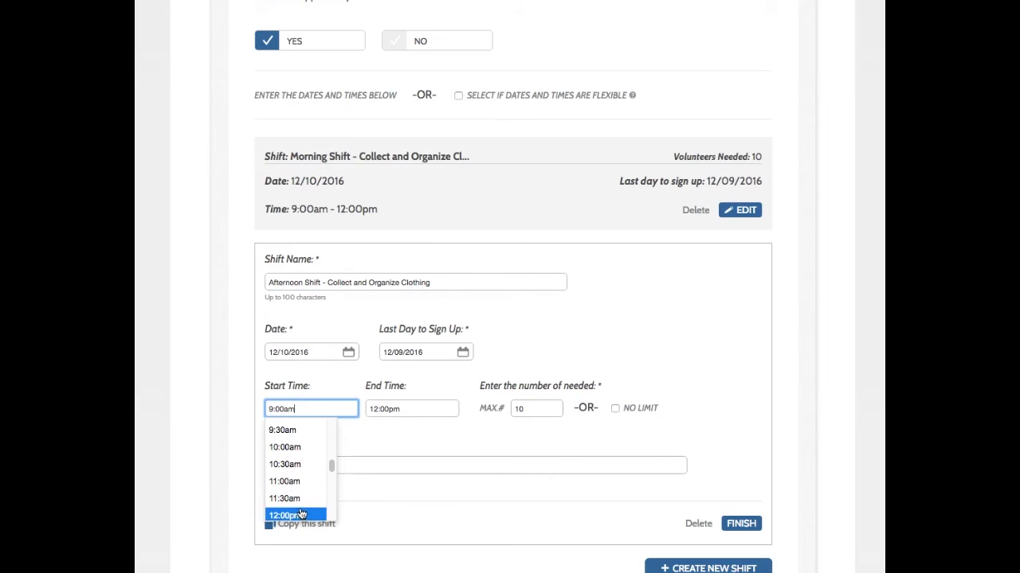
click(303, 513)
click(374, 409)
scroll(390, 478, down, 2)
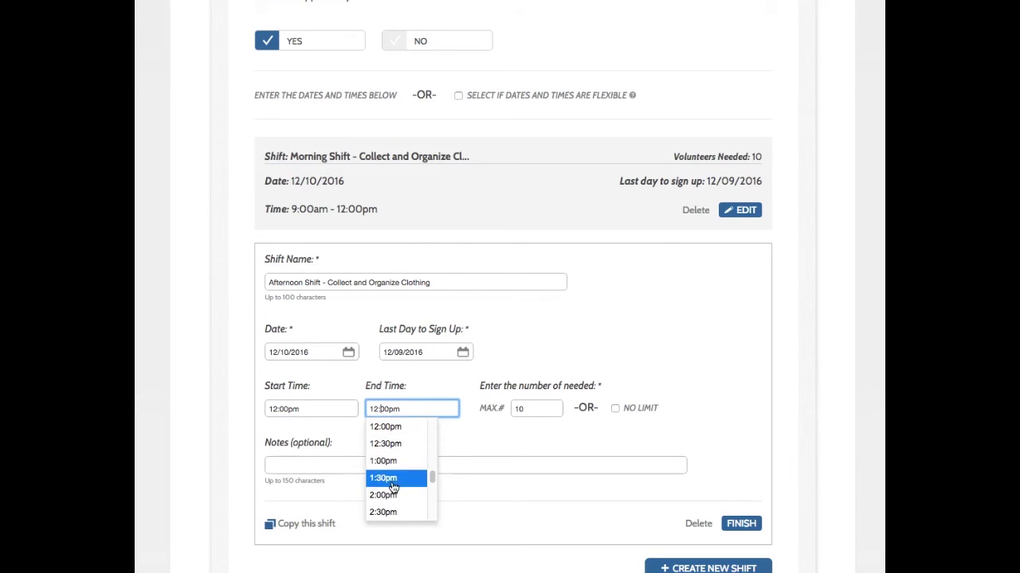
click(386, 491)
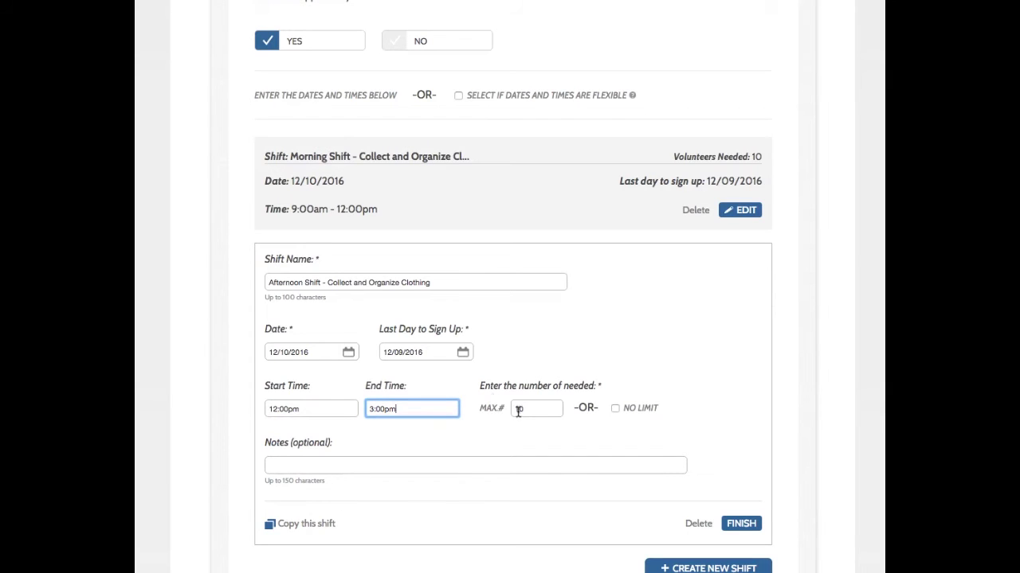
scroll(537, 411, down, 1)
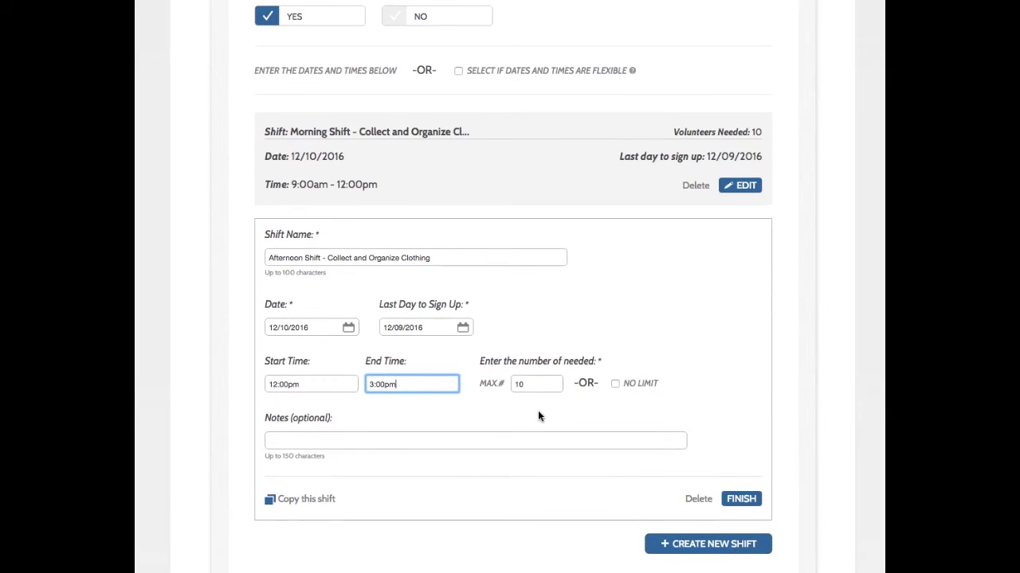
- Save the afternoon shift and start a new shift named 'Distribute Clothing'
click(740, 498)
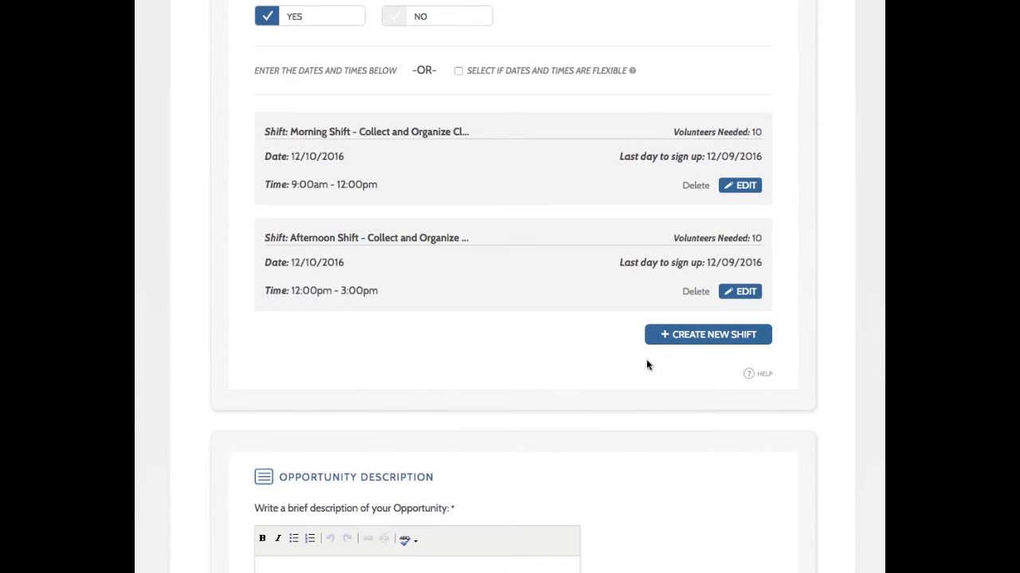
click(678, 343)
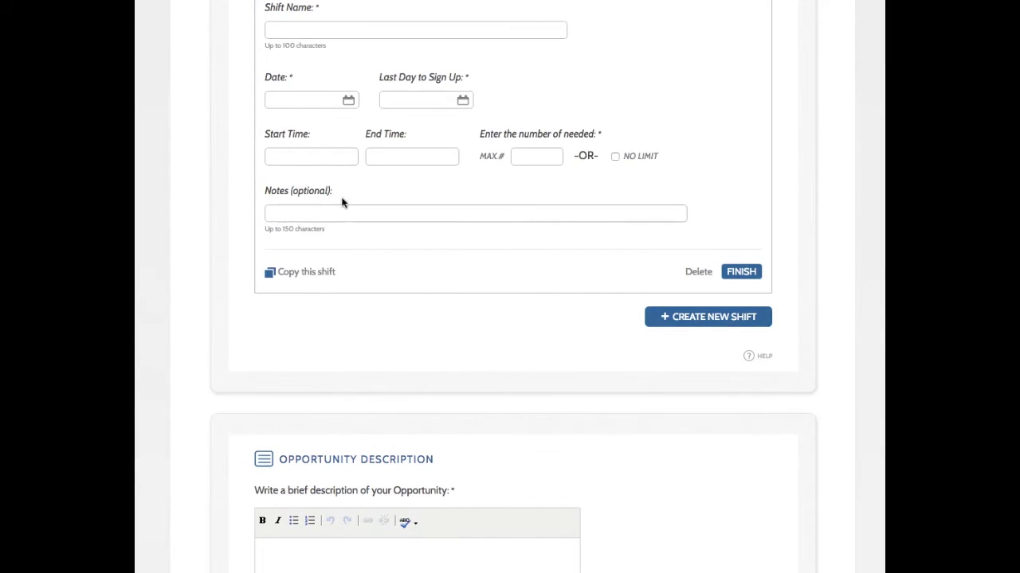
scroll(341, 263, up, 3)
scroll(341, 286, up, 1)
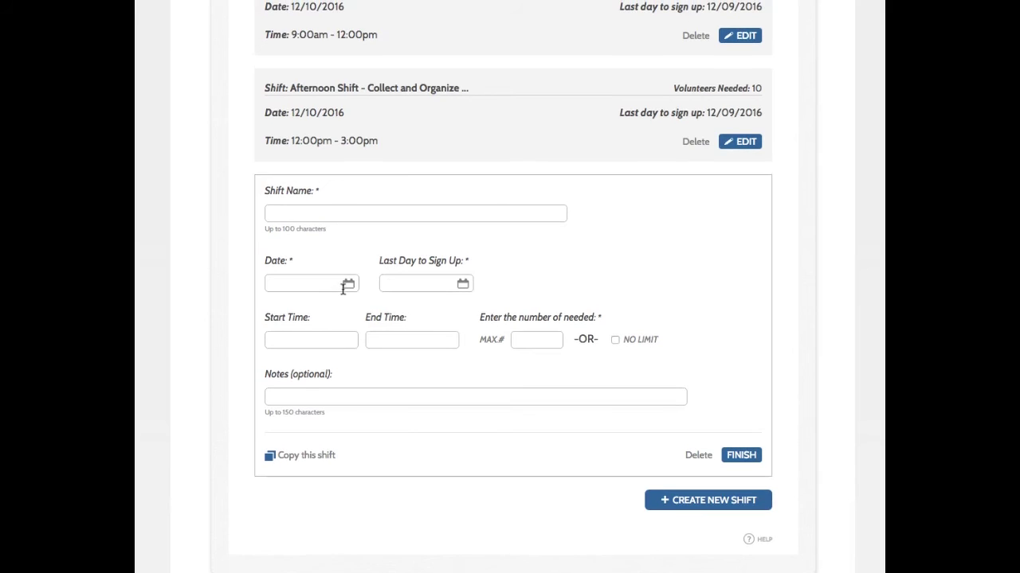
click(311, 215)
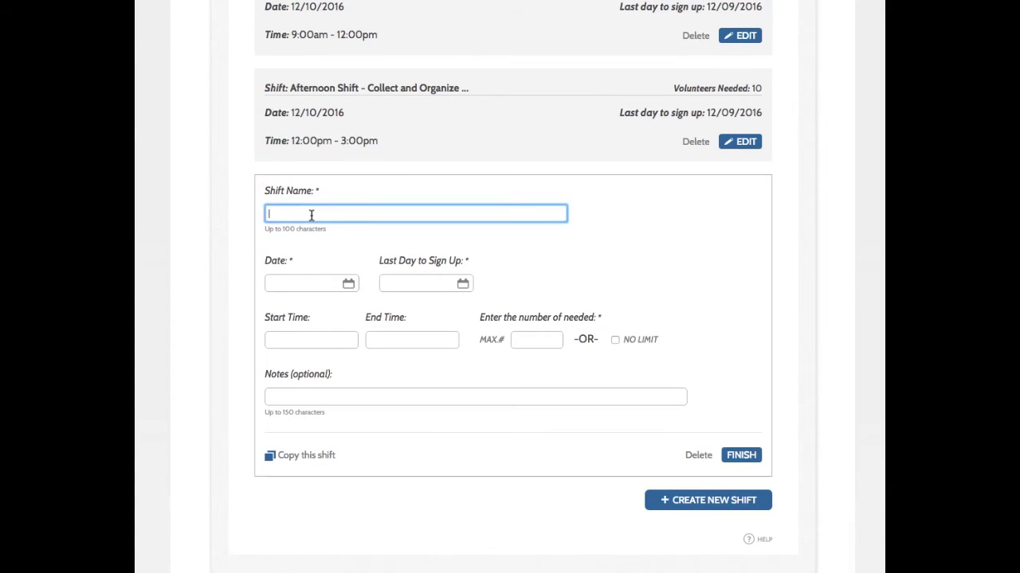
text(Distribute Clothing)
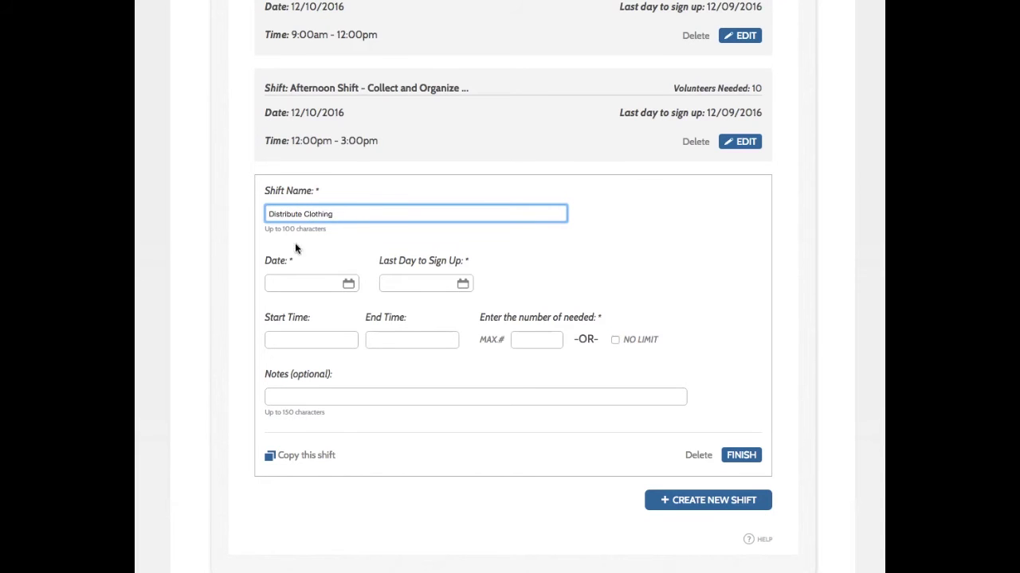
- Schedule Distribute Clothing for 12/11/2016, 9:00am–1:00pm, with a maximum of 15 volunteers
click(345, 280)
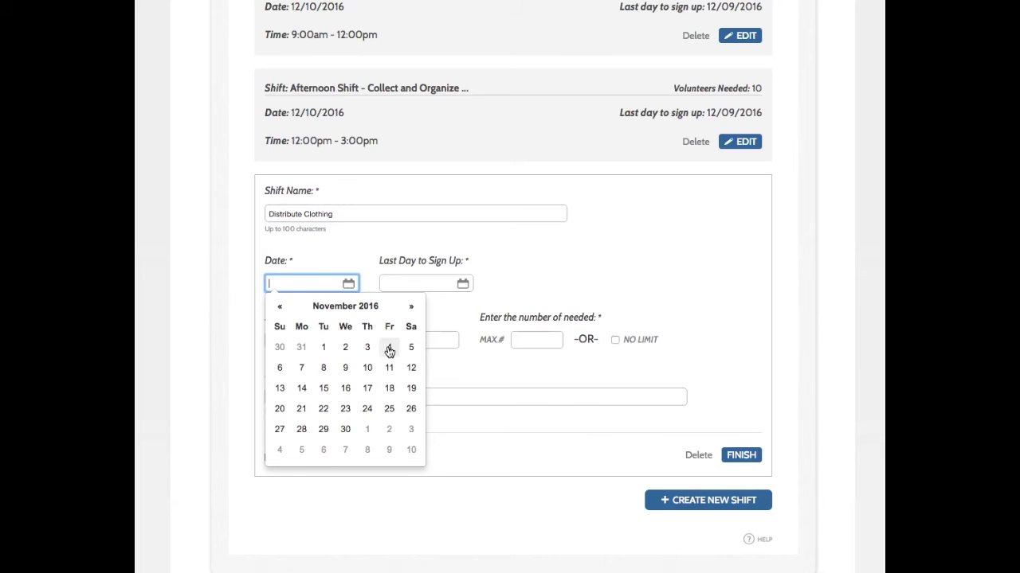
click(412, 310)
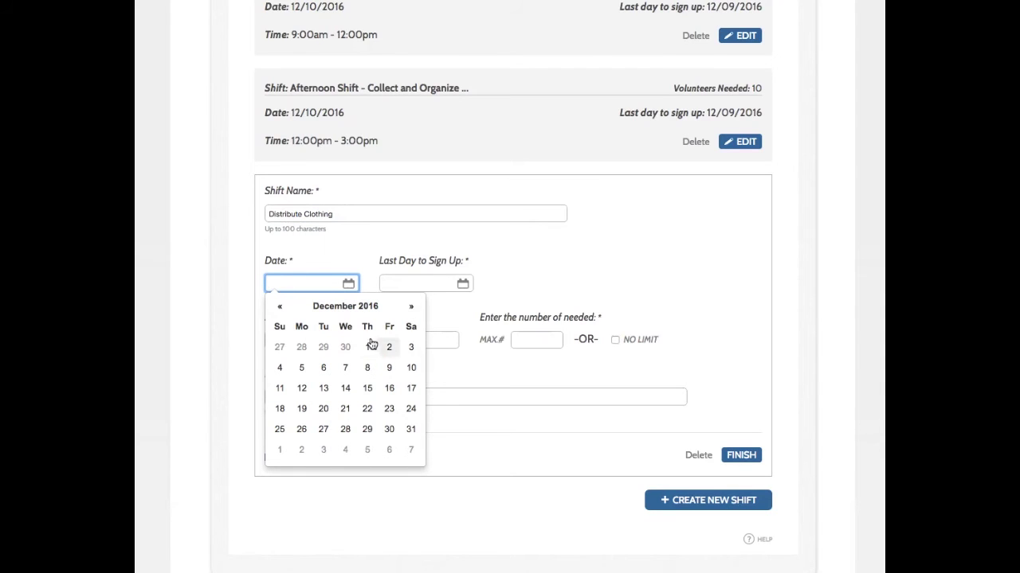
click(276, 389)
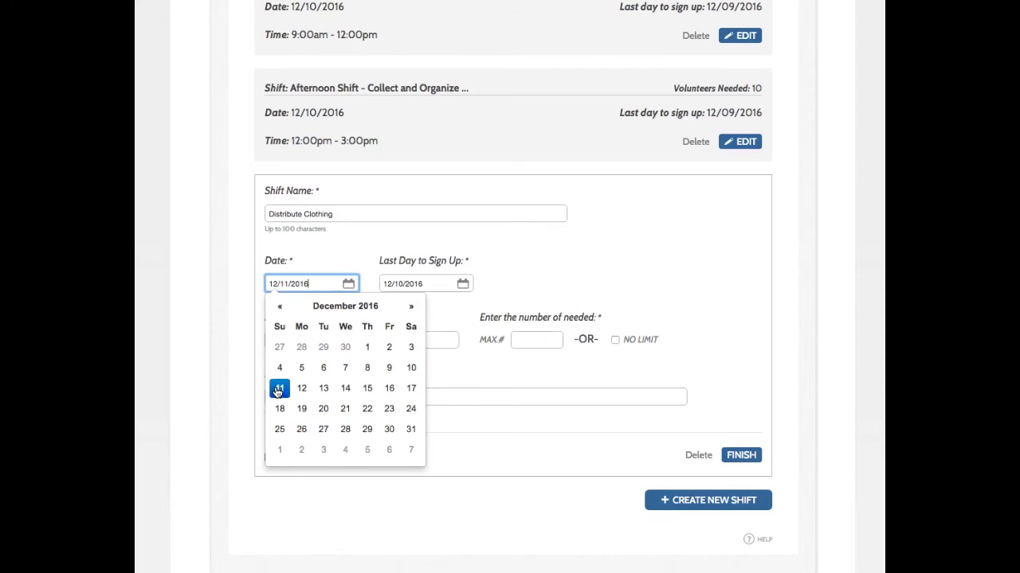
click(464, 309)
click(327, 340)
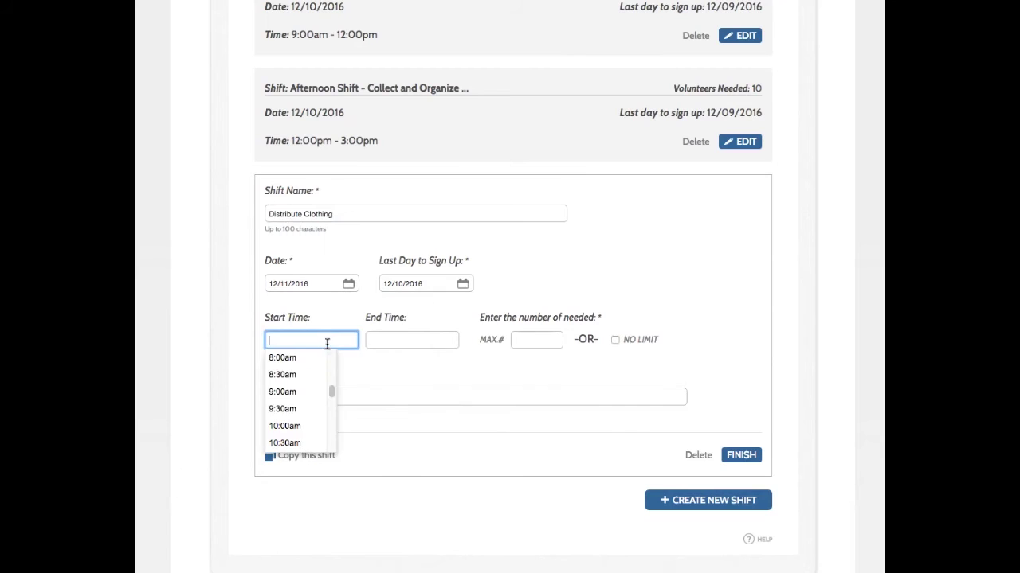
click(294, 392)
click(380, 340)
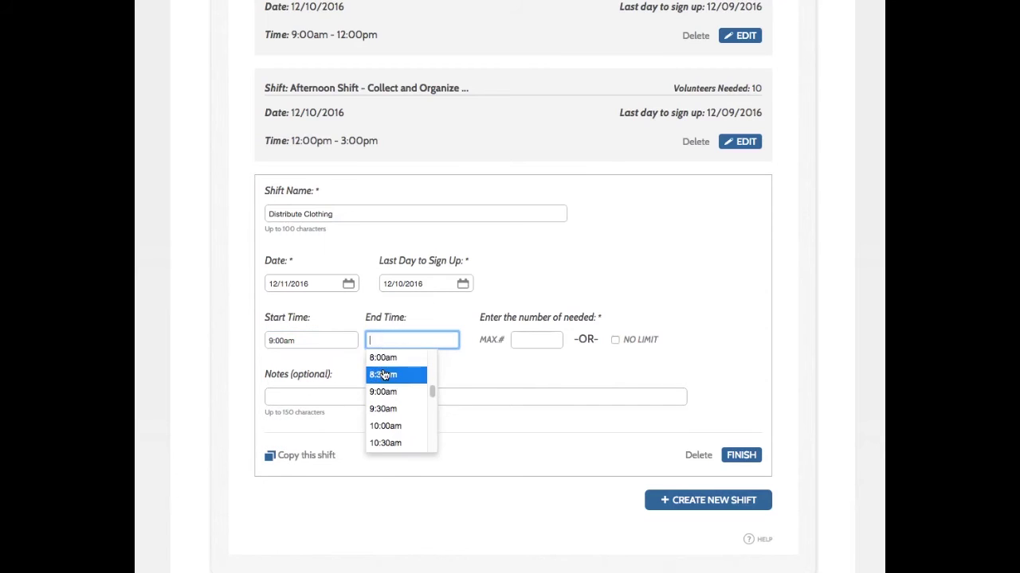
scroll(380, 368, down, 1)
scroll(383, 443, down, 2)
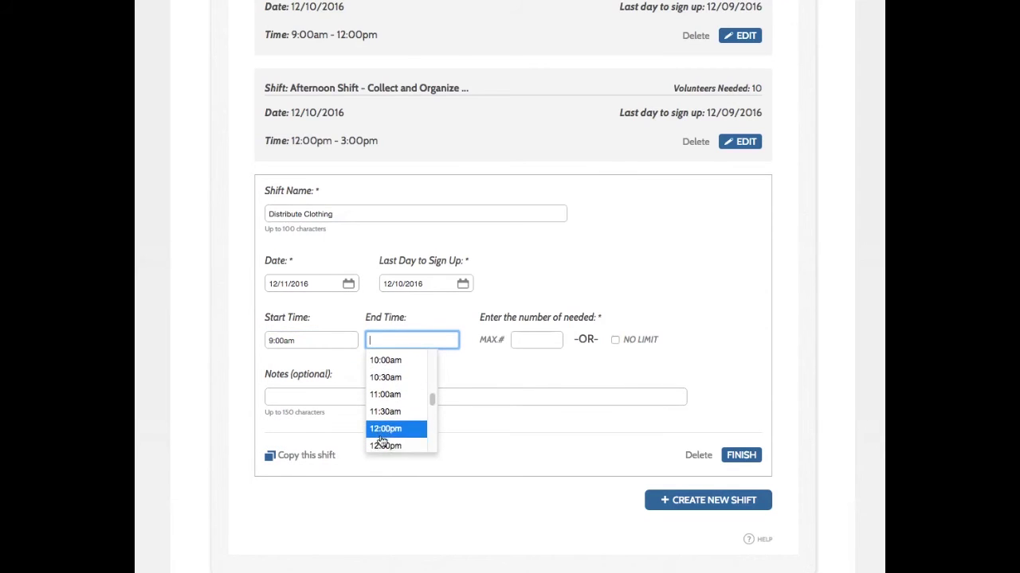
click(401, 442)
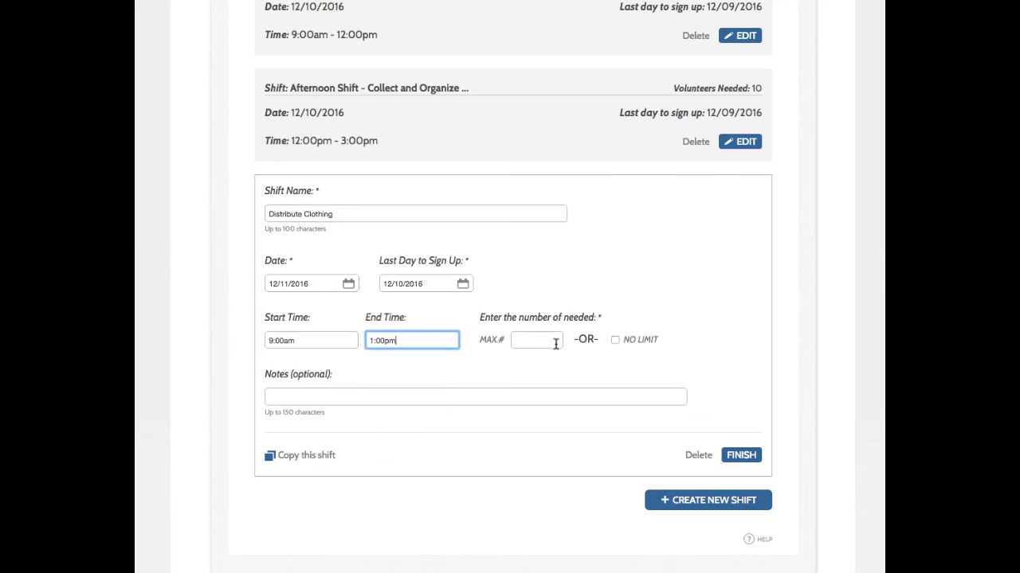
click(550, 342)
text(15)
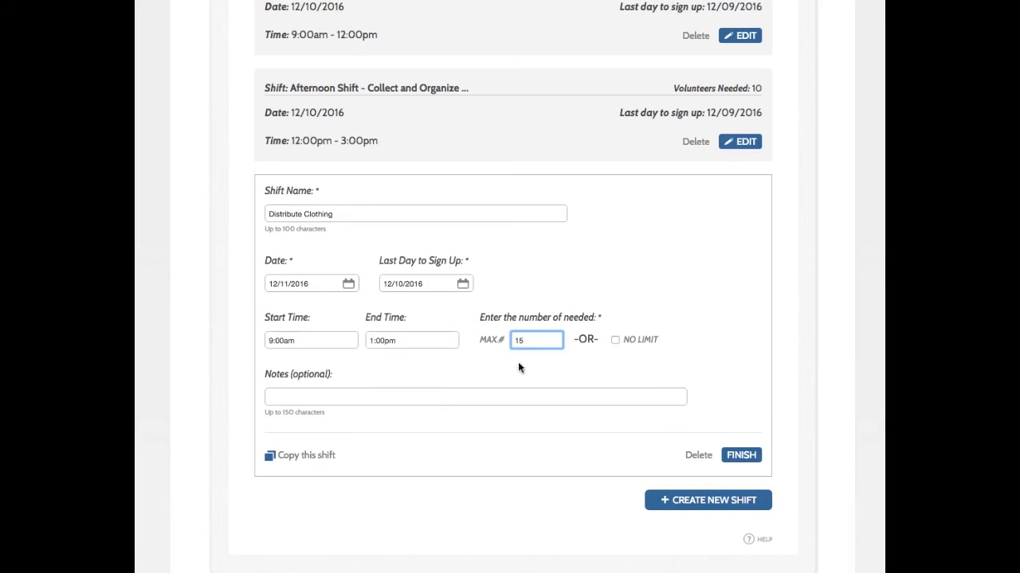
click(519, 374)
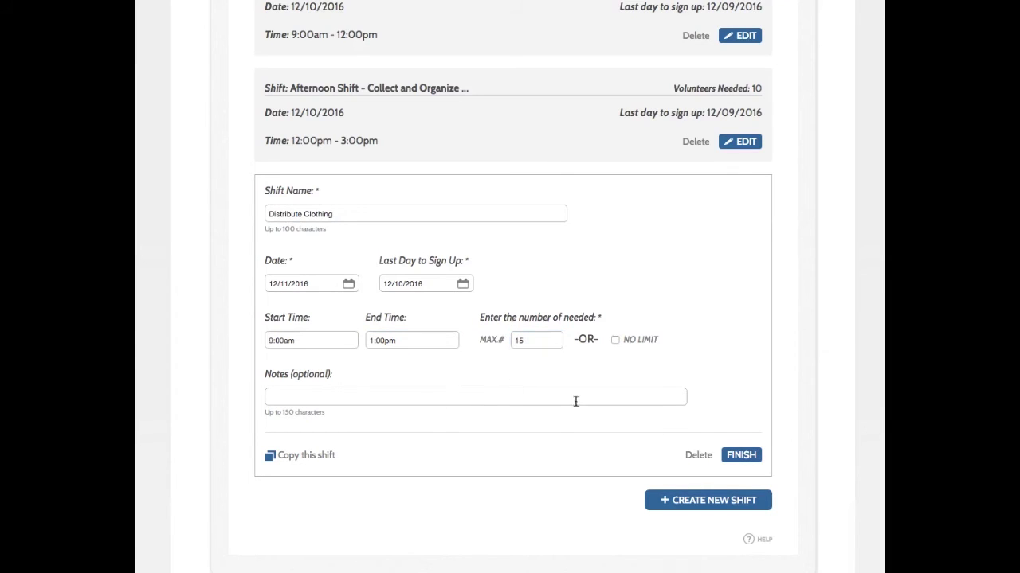
- Save the Distribute Clothing shift and enter the description 'Help middle schooler dress for winter!'
click(742, 454)
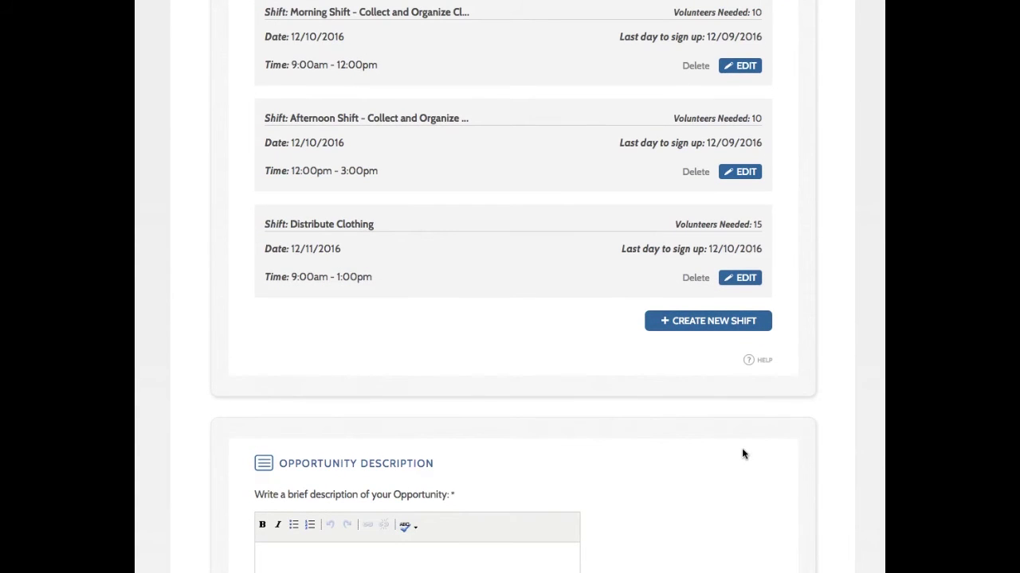
scroll(701, 466, down, 3)
scroll(697, 470, down, 2)
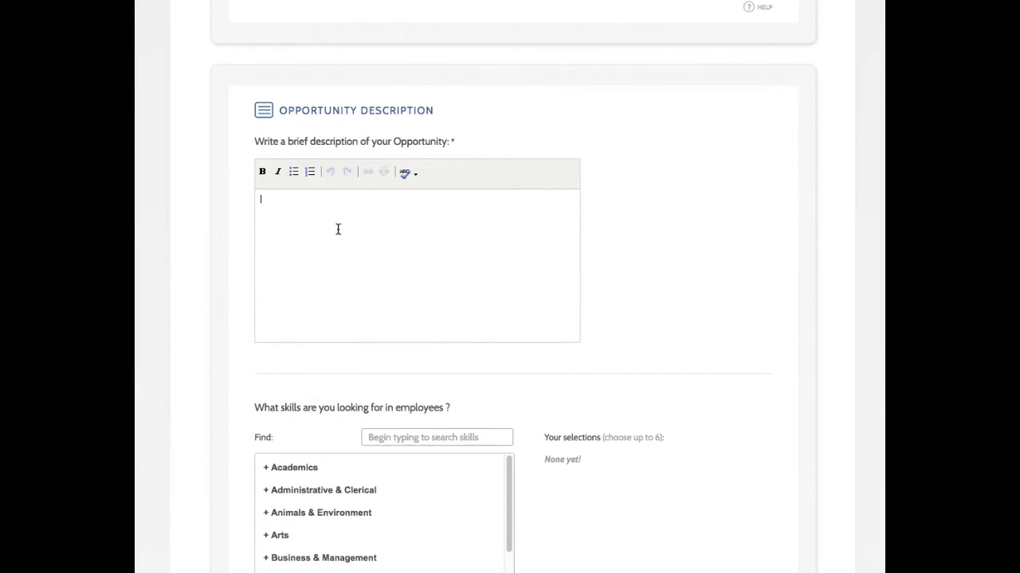
text(Help middle schooler dress for win)
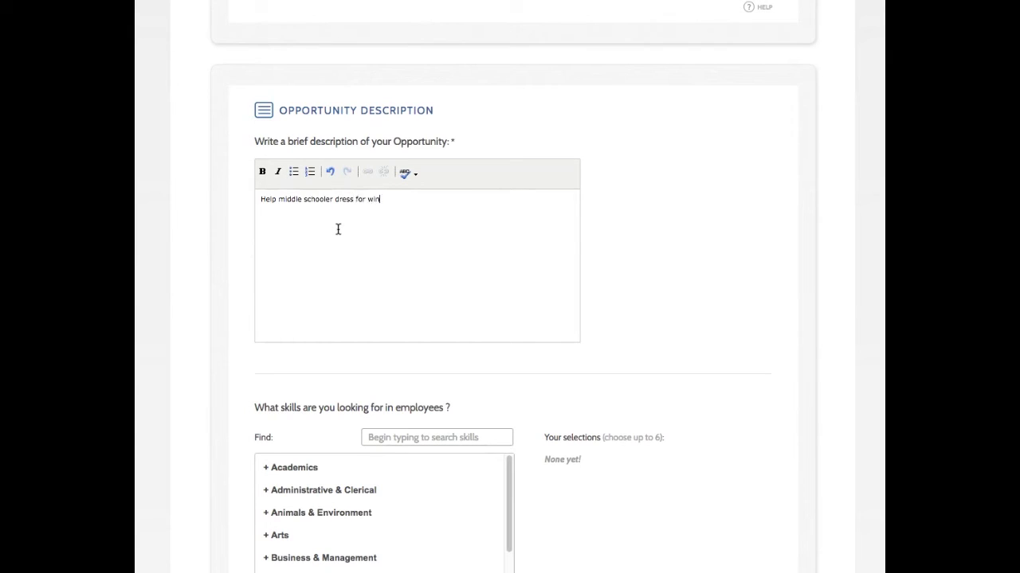
text(ter!)
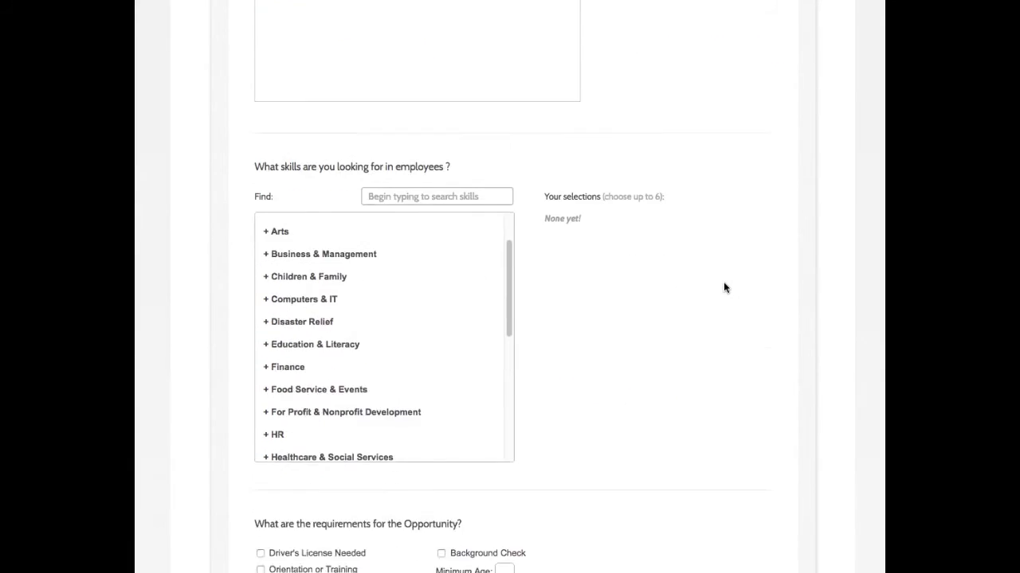
scroll(723, 287, down, 7)
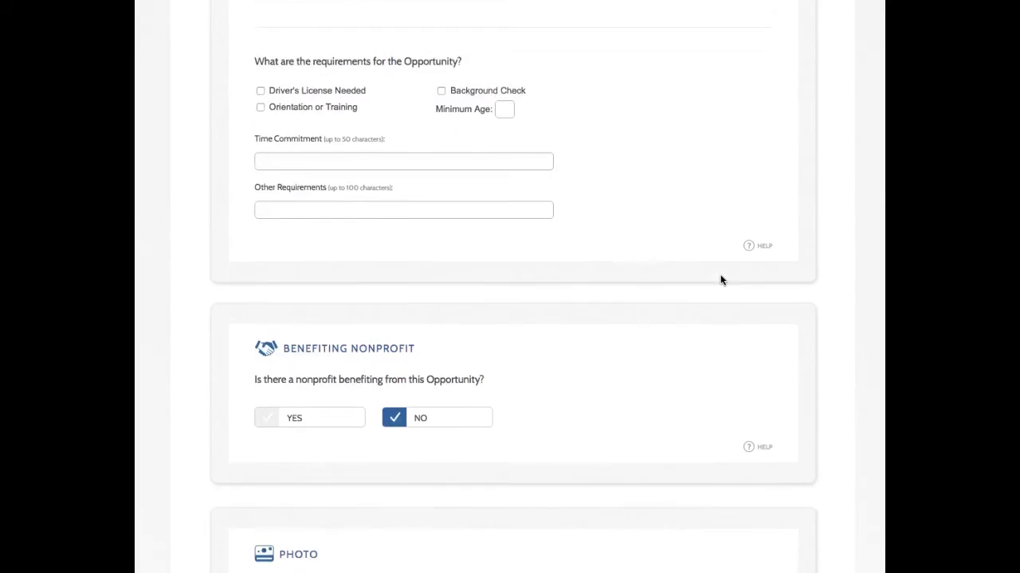
- Choose the existing 'clothing drive' donation-box photo as the listing image
scroll(719, 275, down, 1)
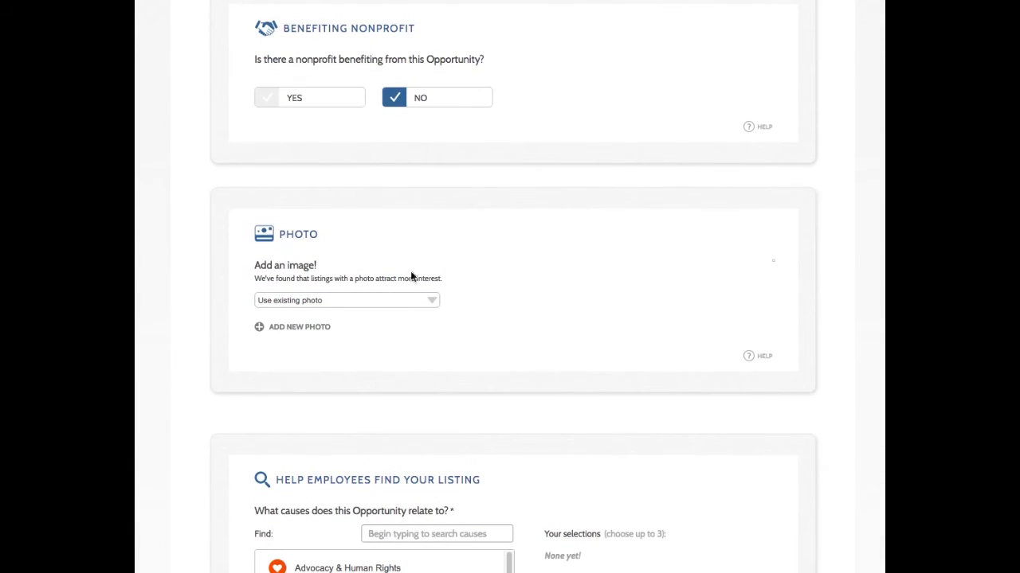
click(417, 301)
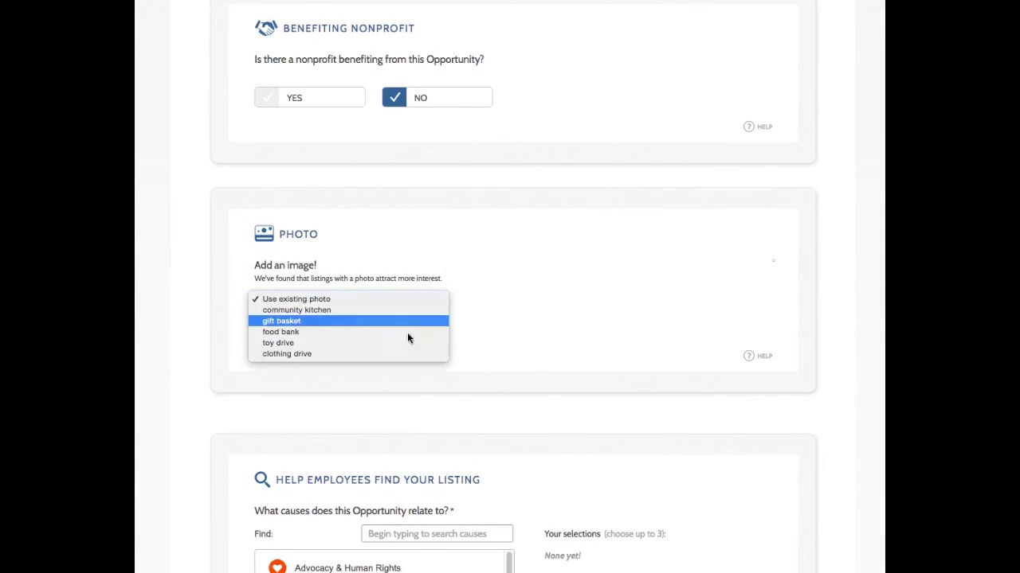
click(327, 355)
scroll(526, 350, down, 1)
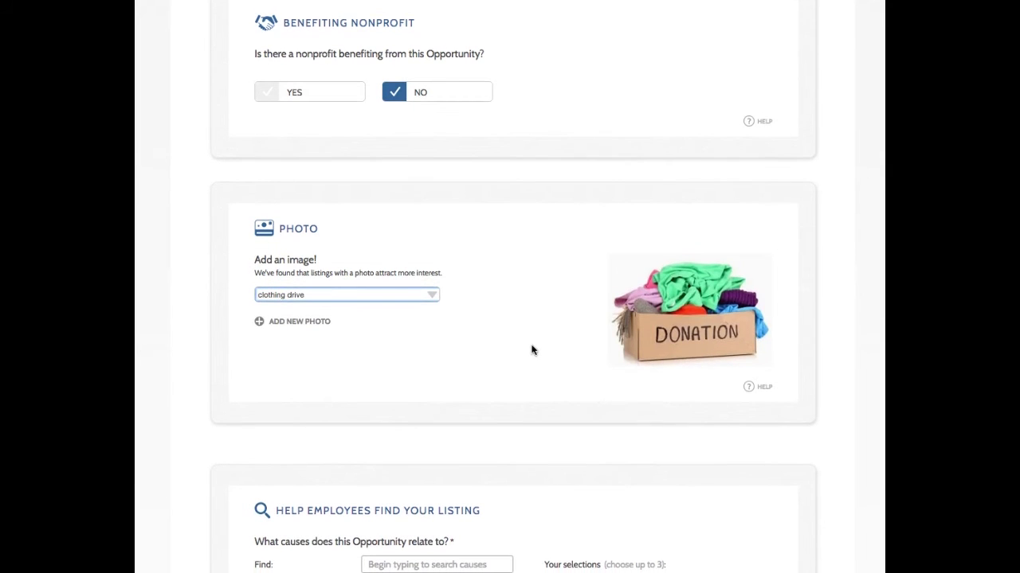
scroll(532, 350, down, 1)
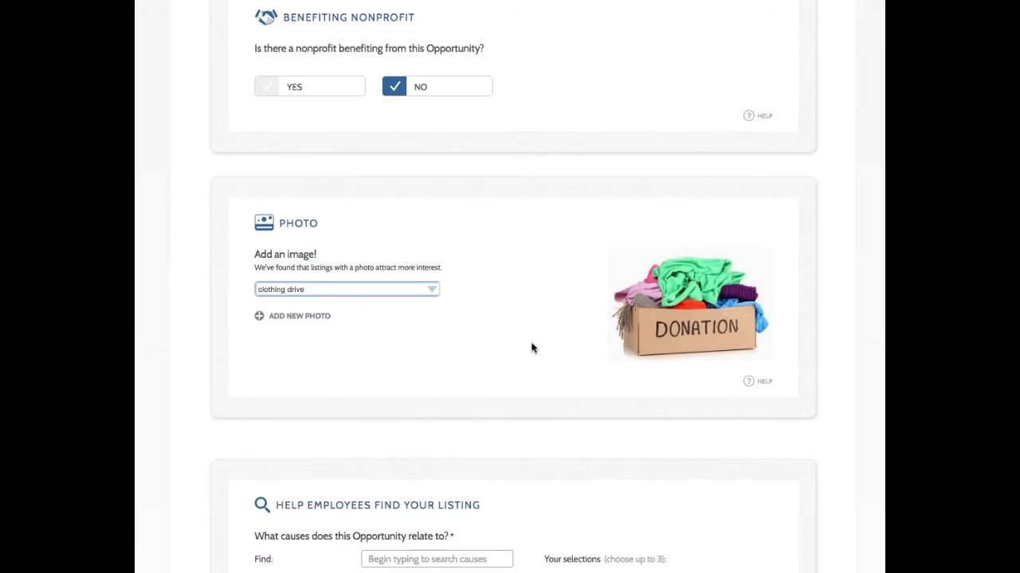
scroll(530, 342, down, 2)
scroll(529, 340, down, 5)
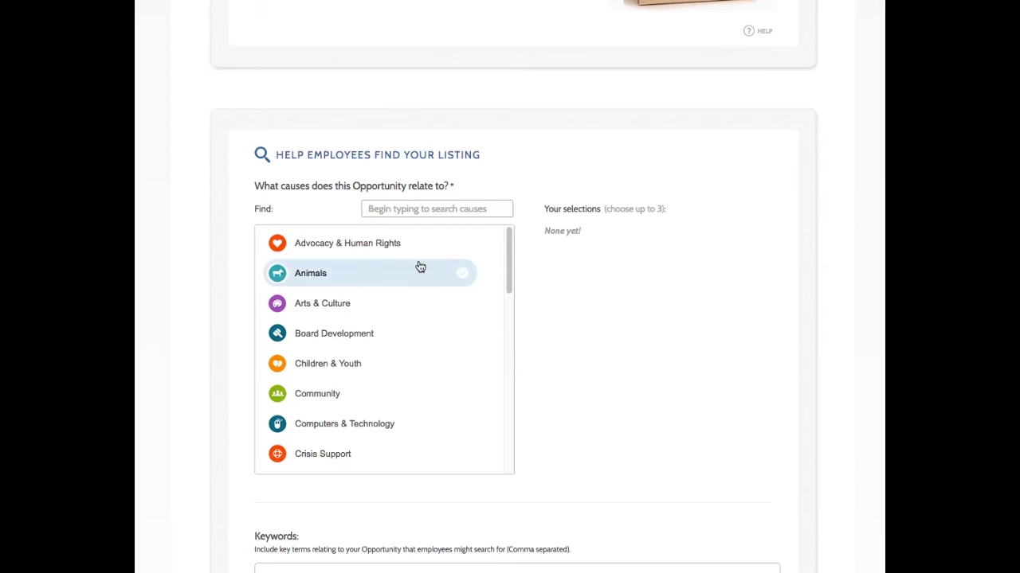
- Add Children & Youth and Community causes, mark Kids, Teens and 55+ suitable, and save
click(360, 364)
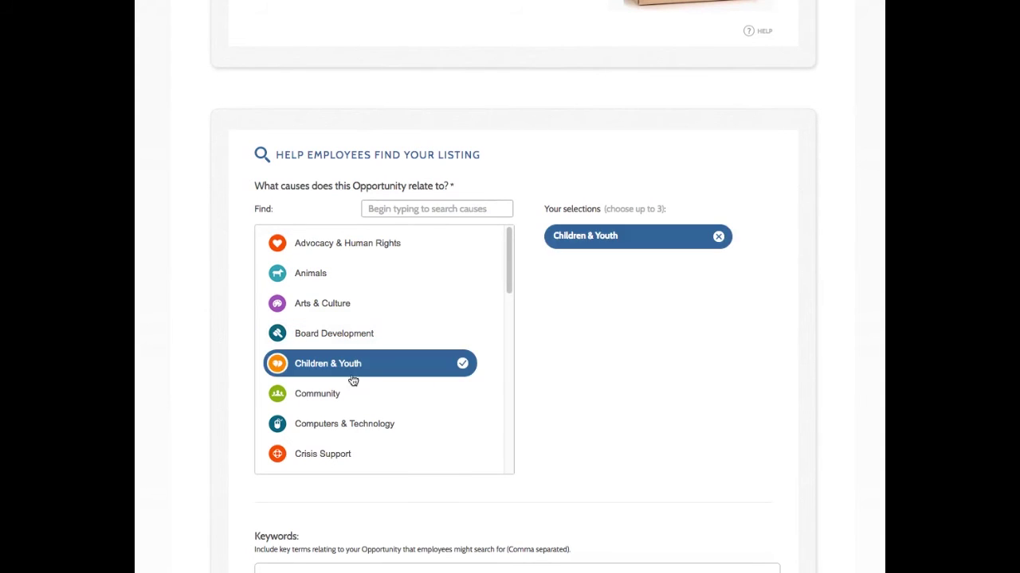
click(349, 395)
scroll(554, 428, down, 5)
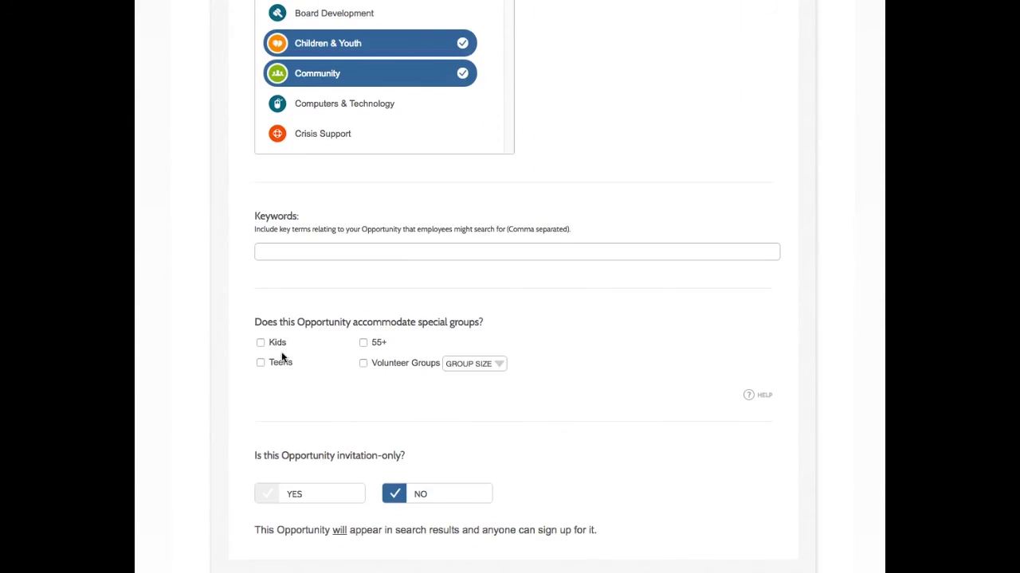
click(260, 342)
click(363, 344)
scroll(337, 391, down, 1)
scroll(337, 397, down, 3)
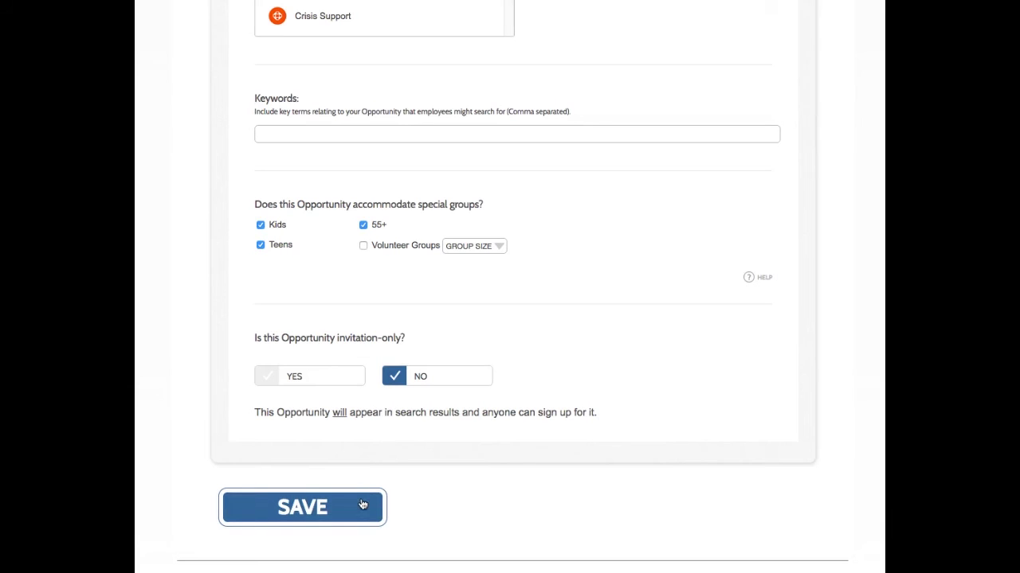
click(364, 500)
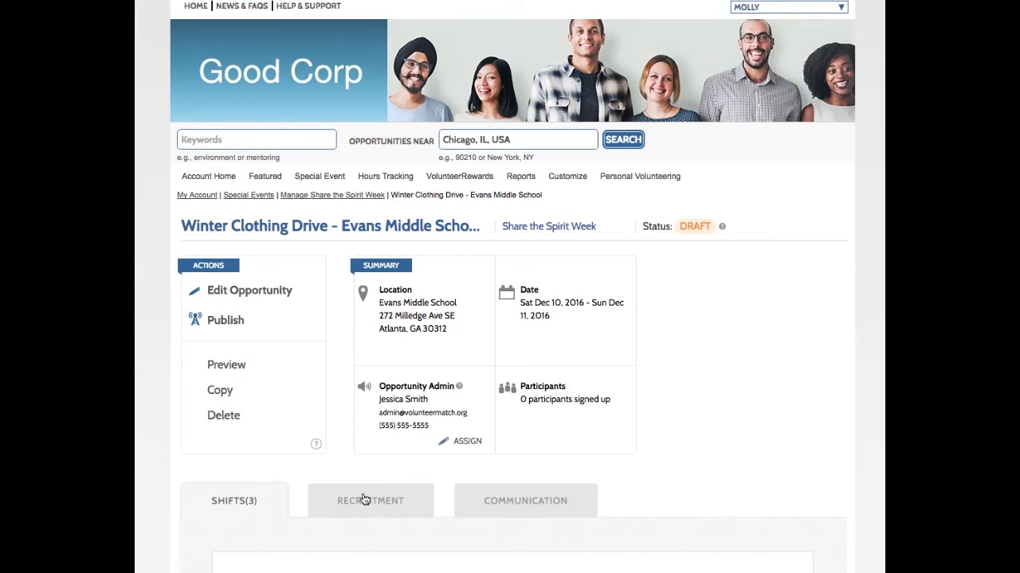
- Publish the Winter Clothing Drive opportunity from the Actions menu, making it ACTIVE
click(226, 321)
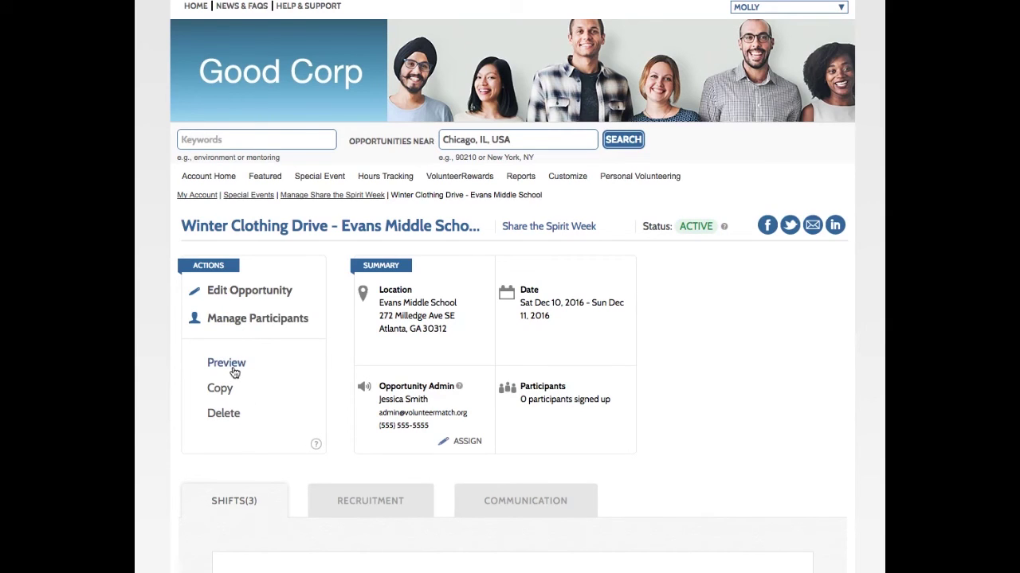
click(227, 363)
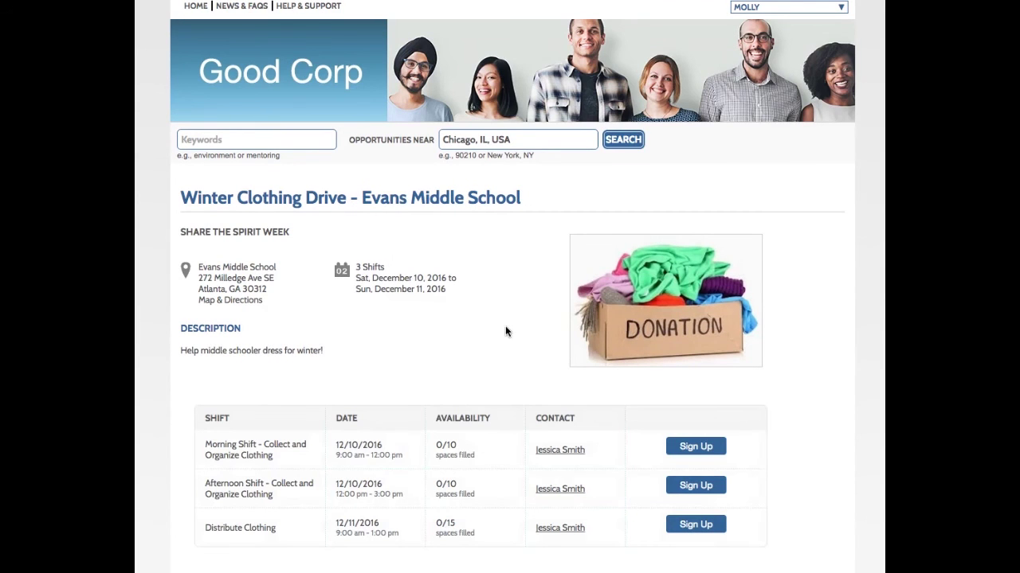
scroll(505, 333, down, 1)
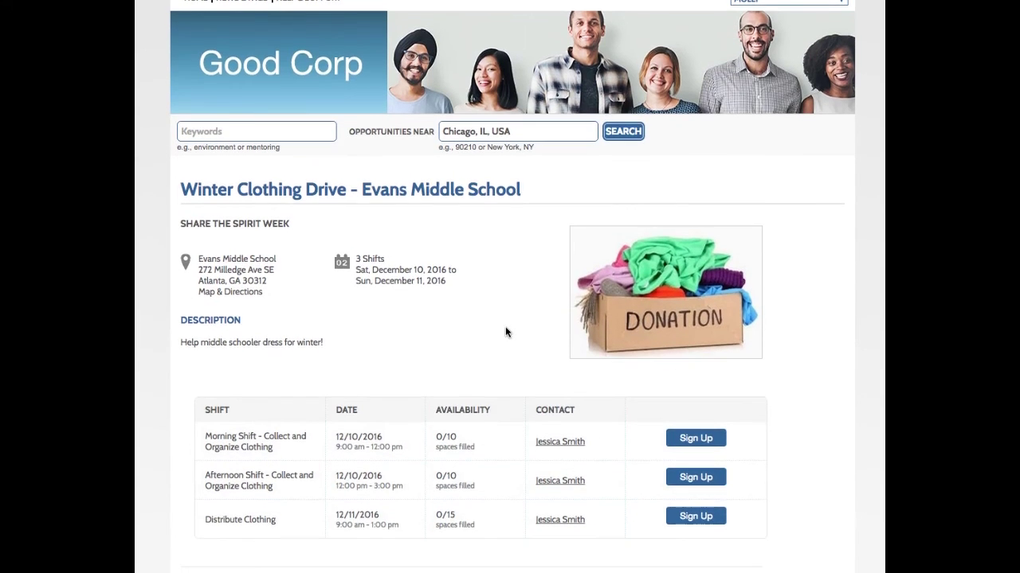
scroll(505, 332, down, 2)
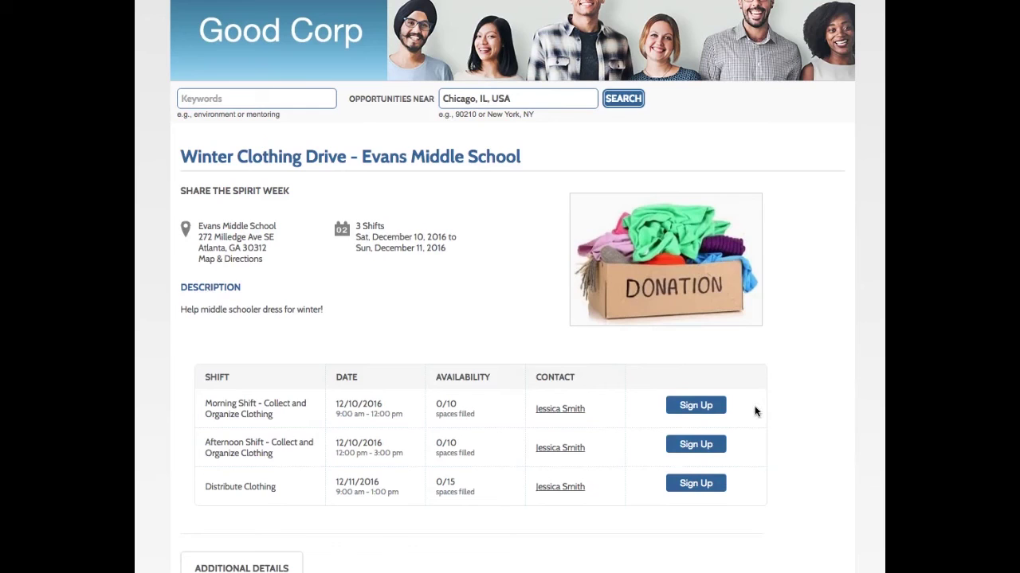
scroll(756, 411, up, 1)
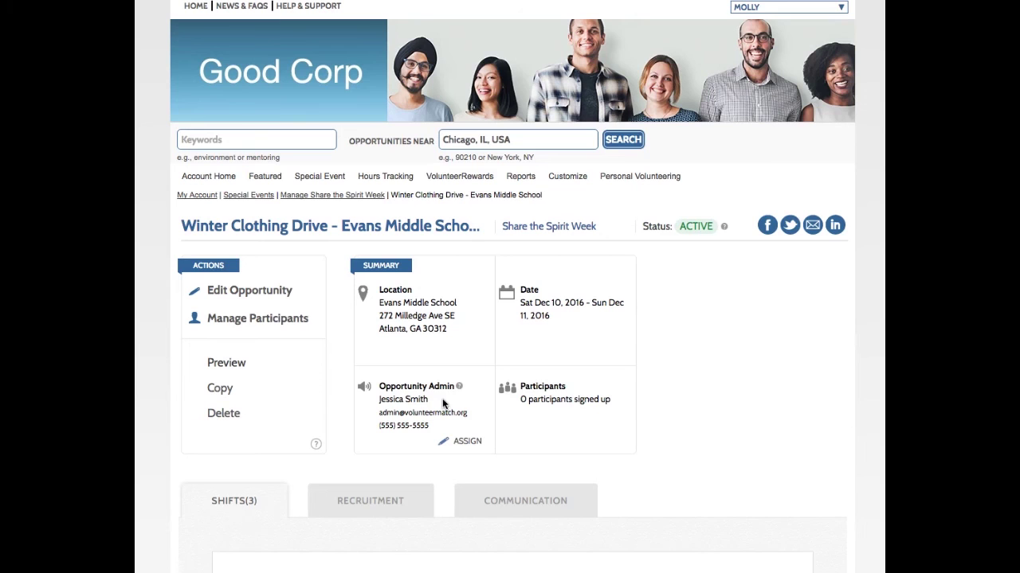
- Replace the opportunity admin's e-mail with your own address and save the assignment
scroll(456, 419, down, 1)
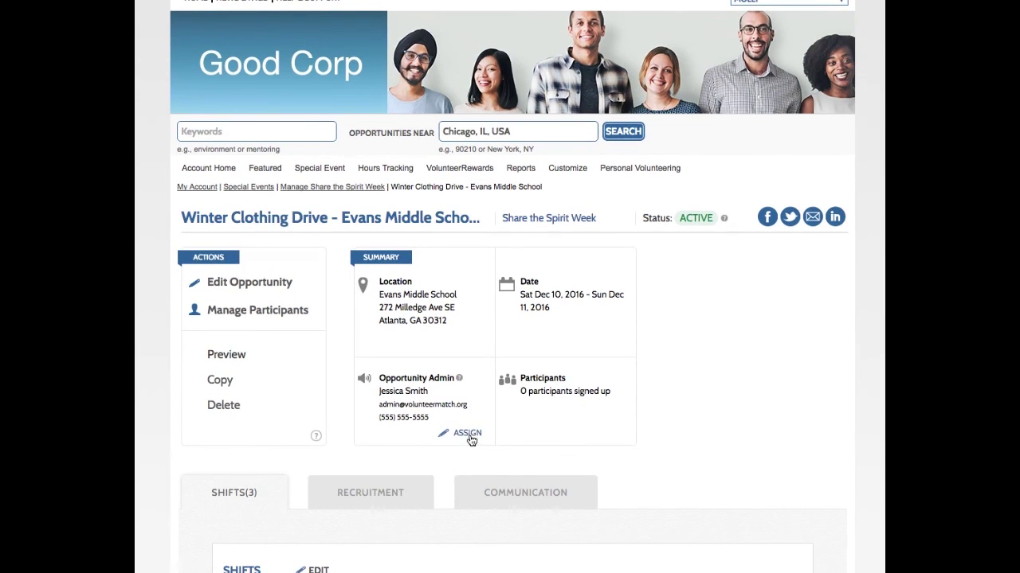
click(468, 435)
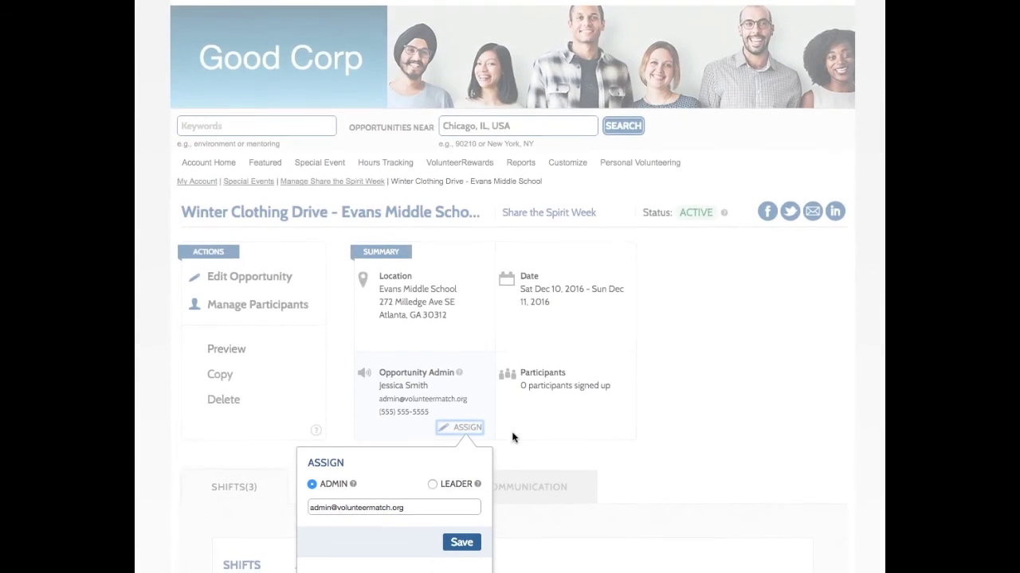
drag(408, 308, 243, 307)
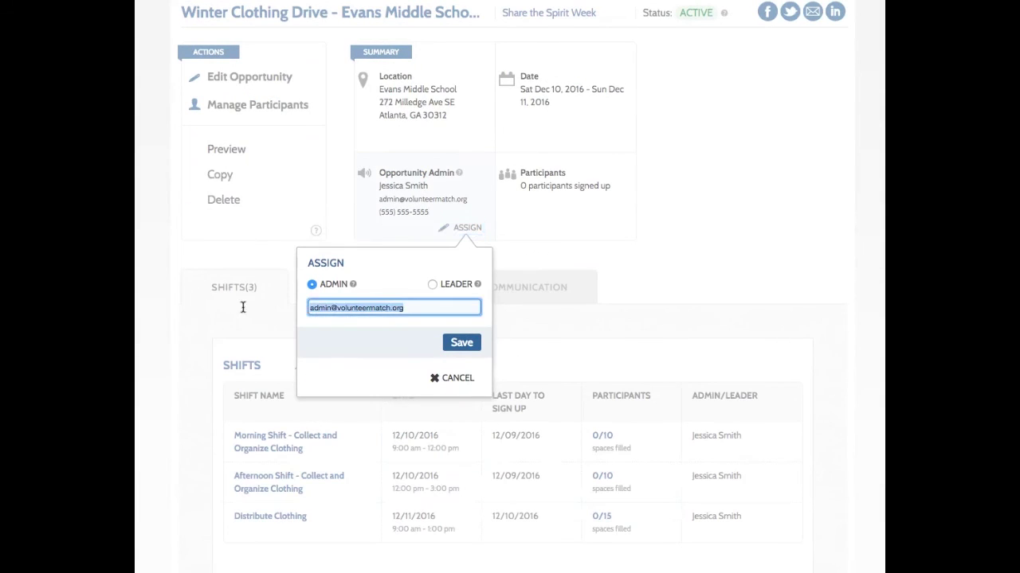
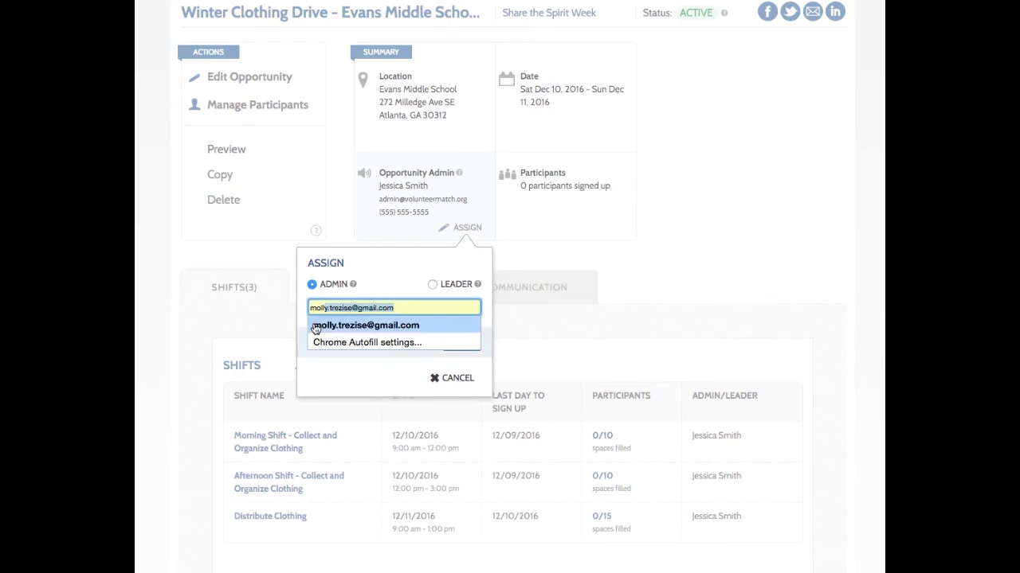
click(318, 325)
click(446, 349)
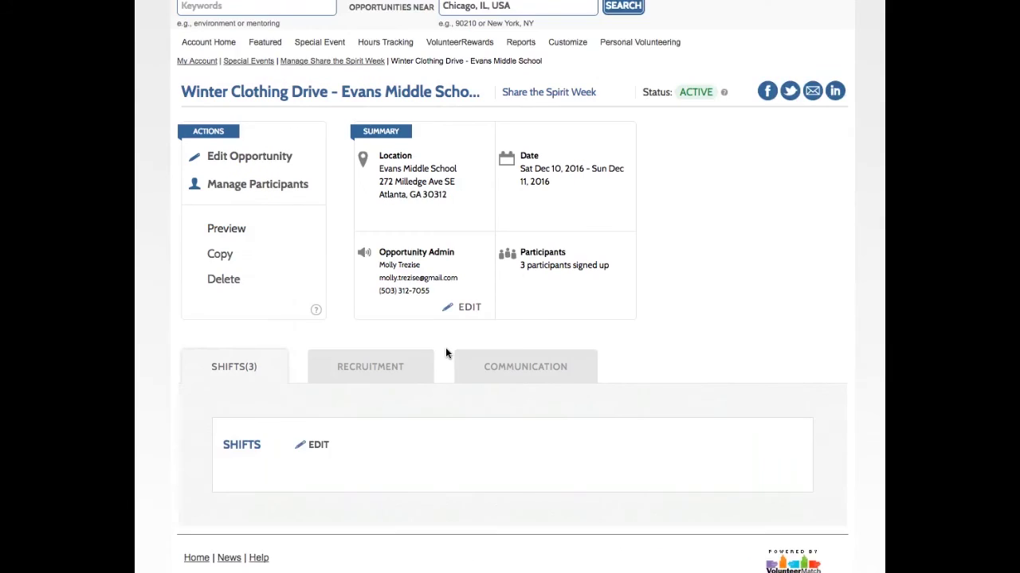
scroll(446, 348, up, 1)
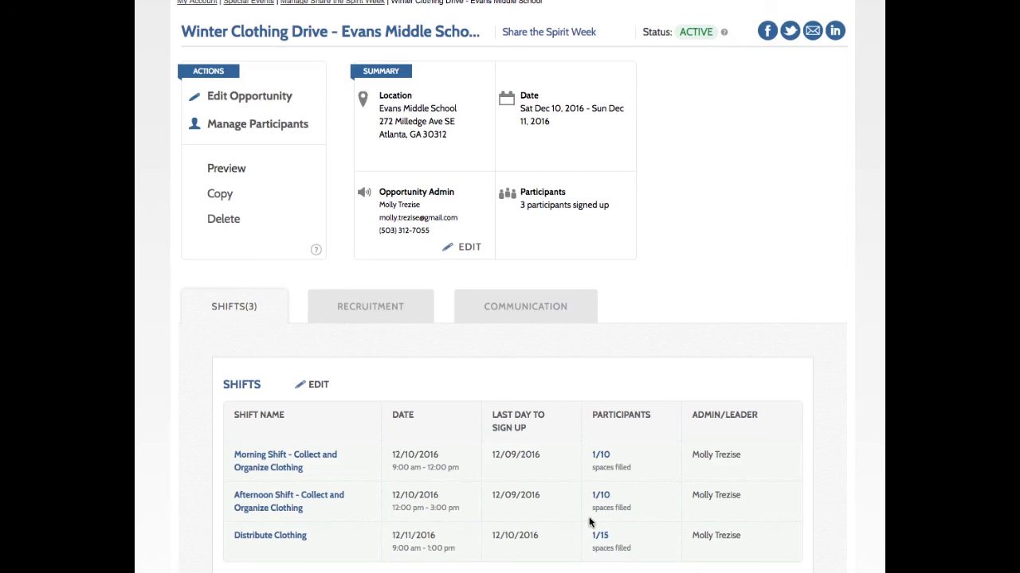
- Turn the Guests toggle ON in the Winter Clothing Drive's Recruitment settings
click(393, 317)
scroll(458, 349, down, 2)
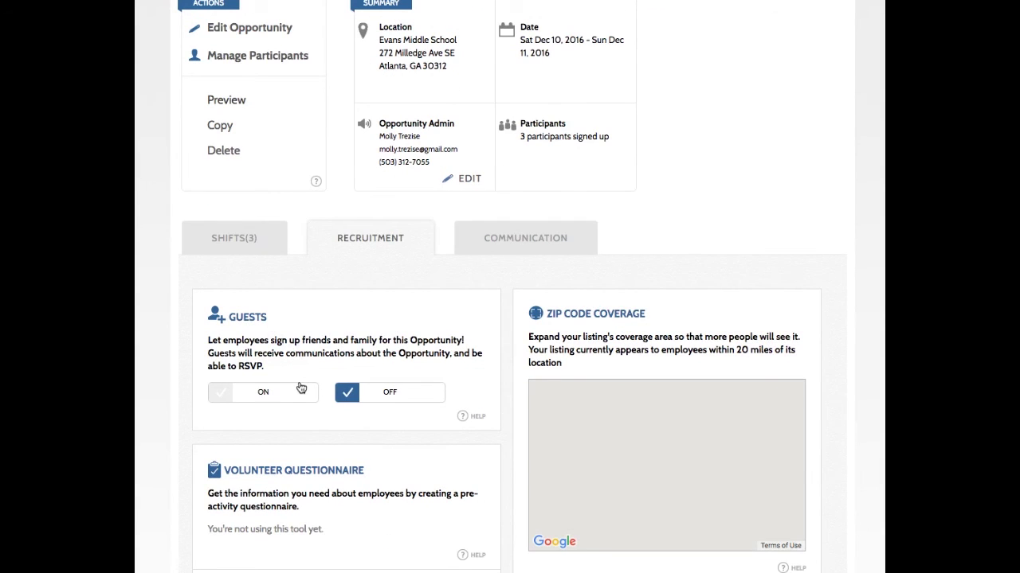
click(218, 395)
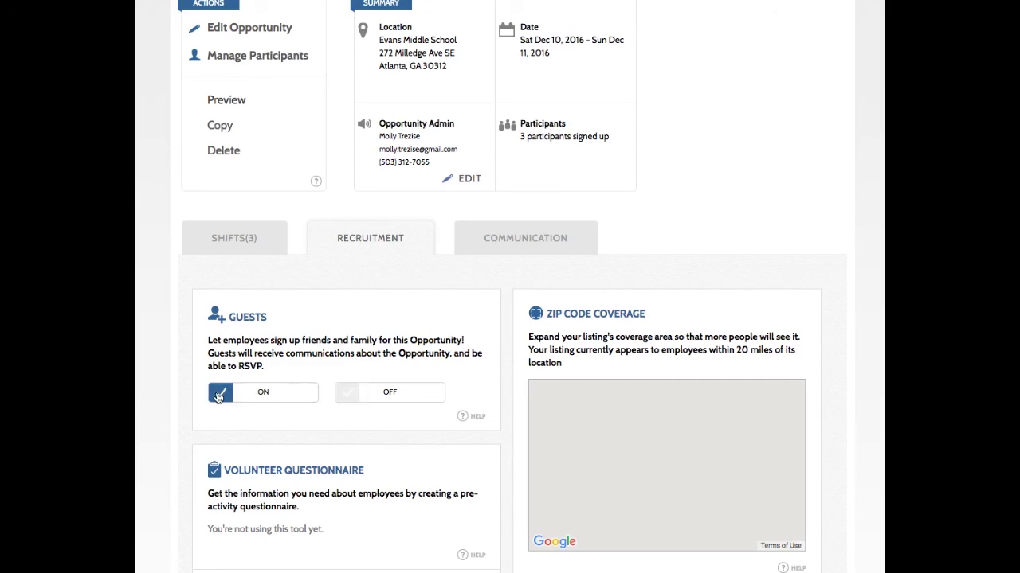